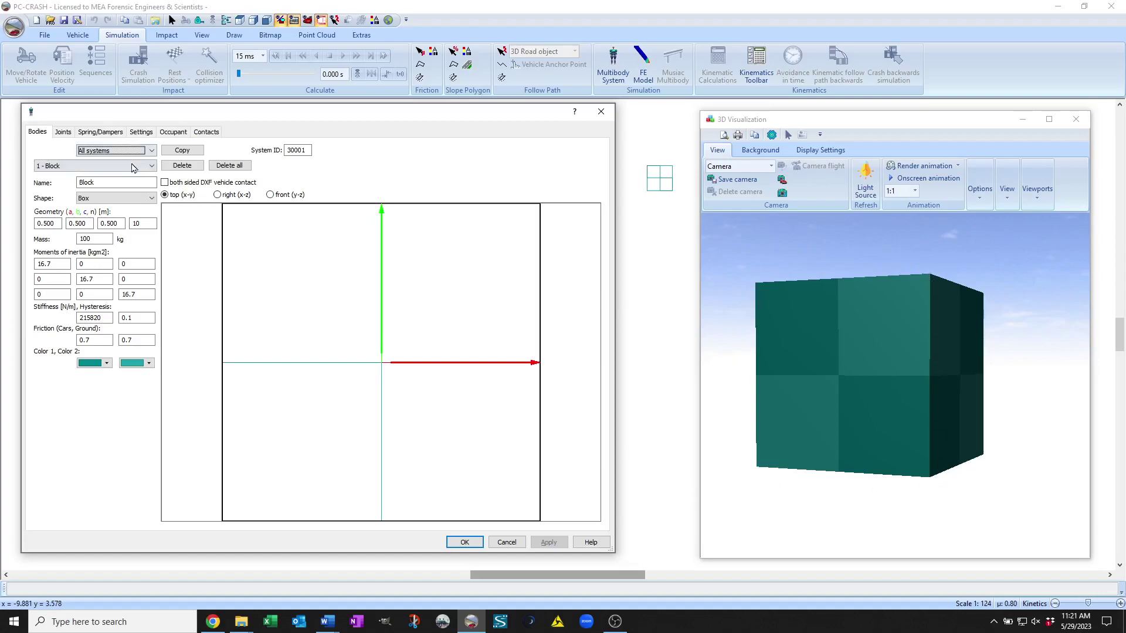
Apply the Hyperellipsoid shape to the 0.500 m block and check its right and top previews
{"action": "left_click", "coordinate": [119, 199]}
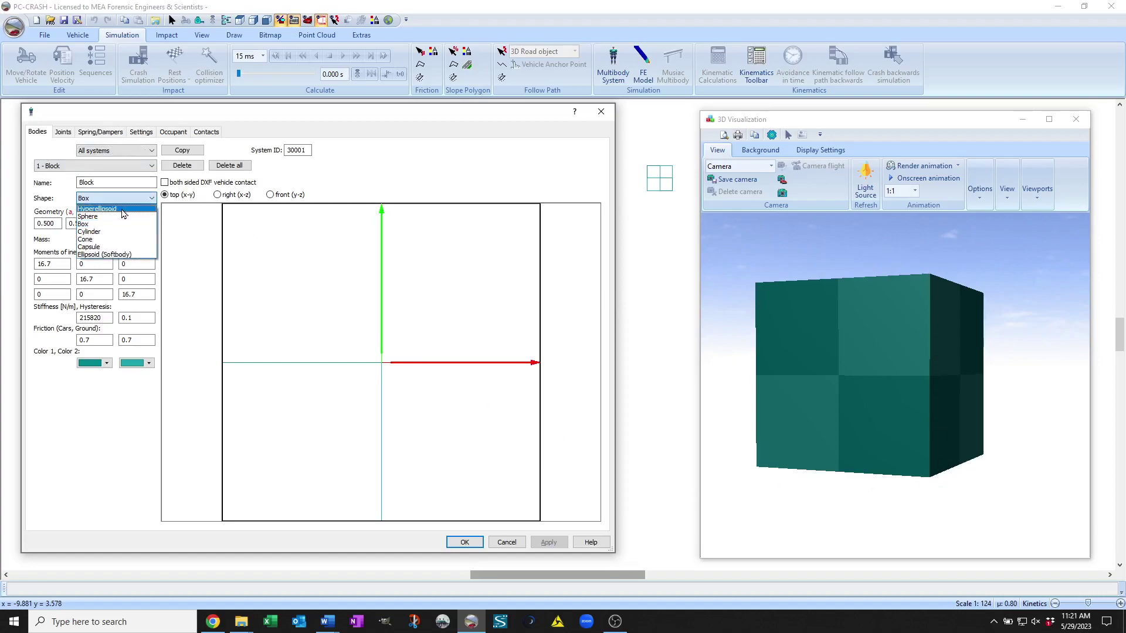
{"action": "left_click", "coordinate": [122, 211]}
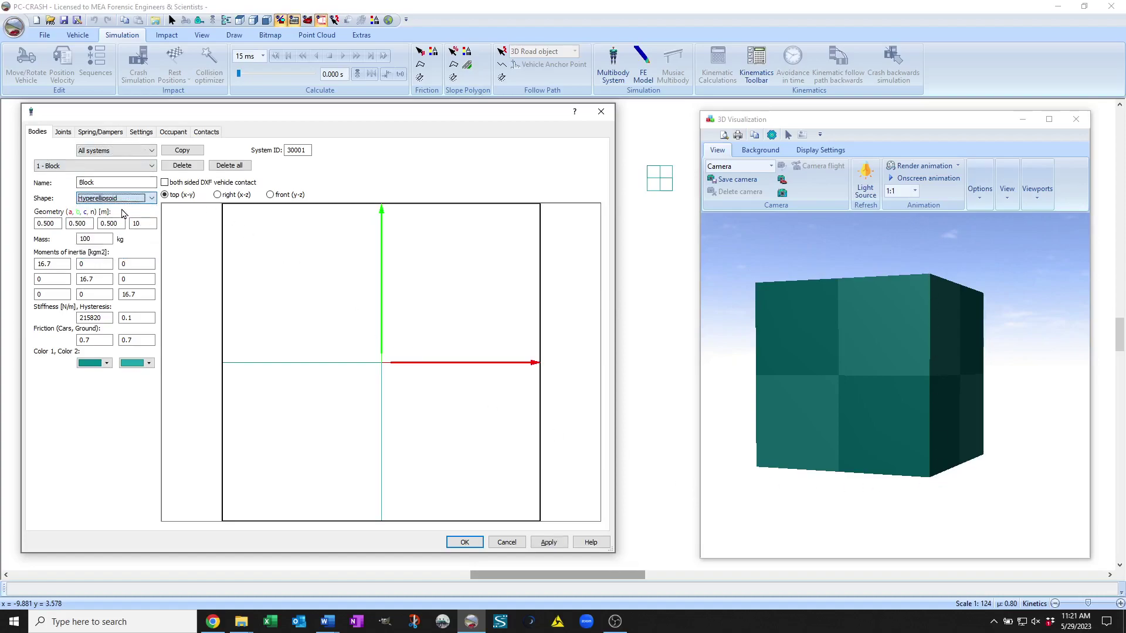
{"action": "left_click", "coordinate": [539, 542]}
{"action": "left_click", "coordinate": [216, 194]}
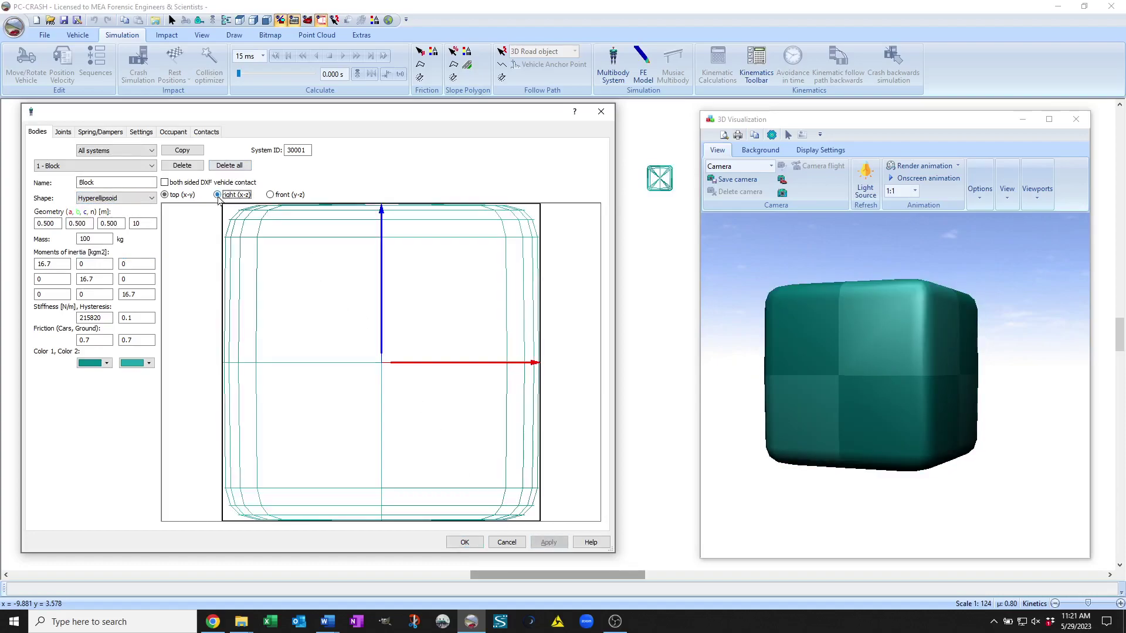
{"action": "left_click", "coordinate": [172, 195]}
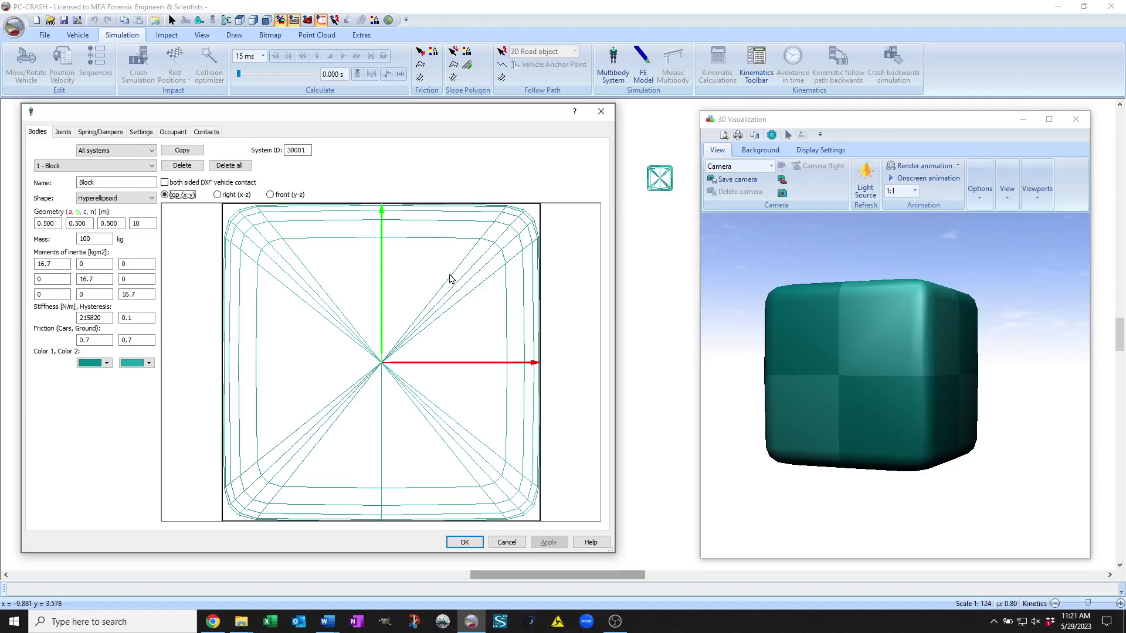
{"action": "left_click", "coordinate": [143, 200]}
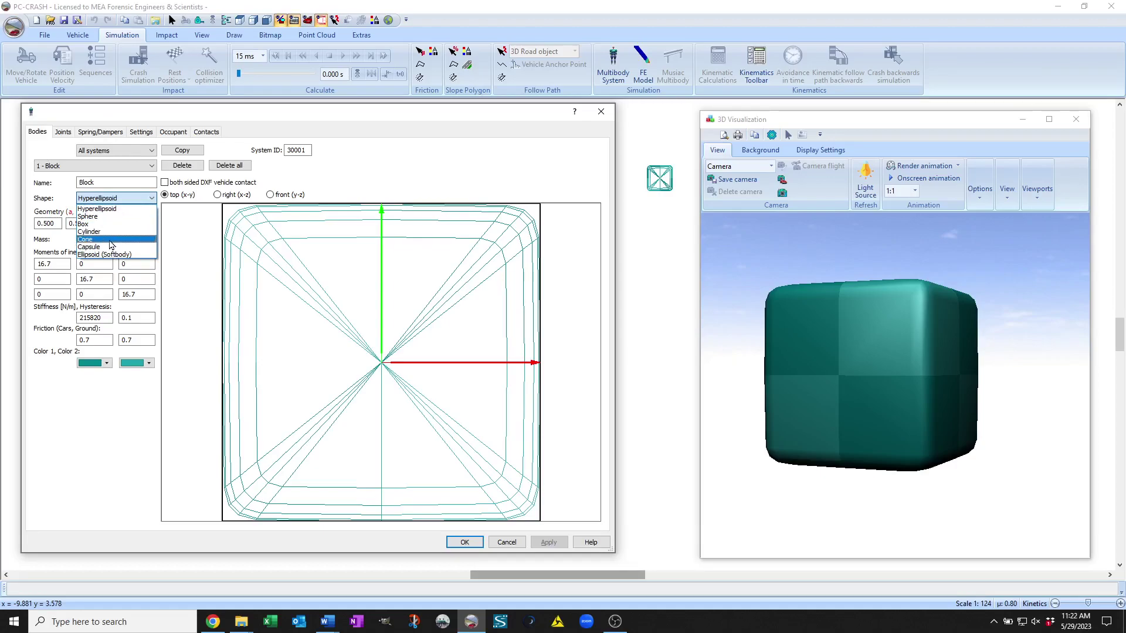
Apply the Cone shape to the block and preview it from the right and front
{"action": "left_click", "coordinate": [110, 240]}
{"action": "left_click", "coordinate": [547, 542]}
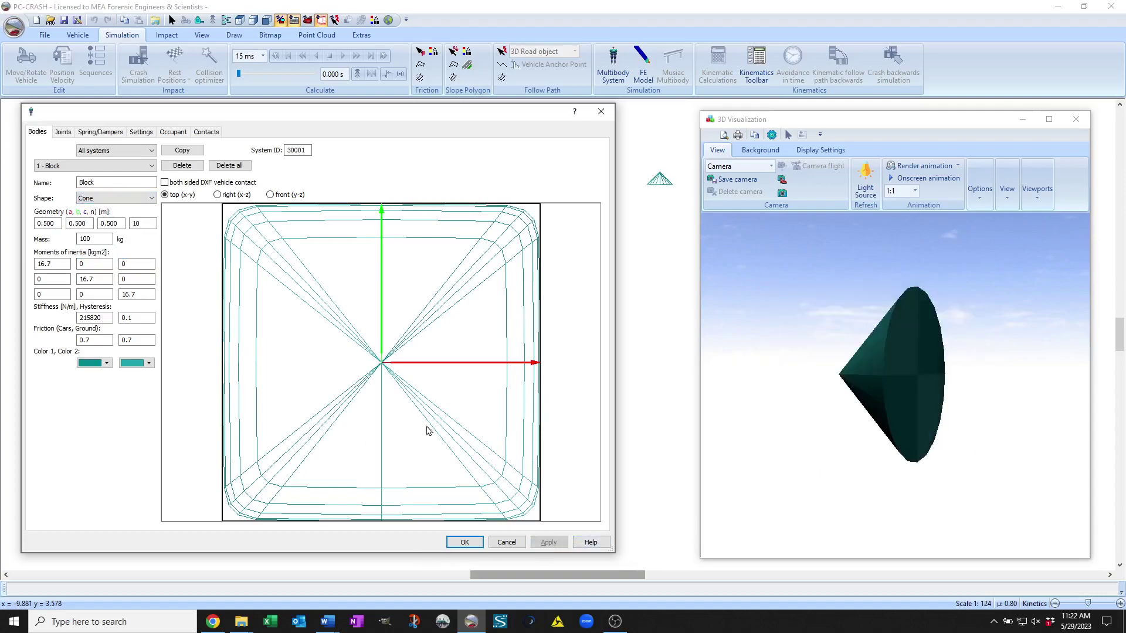
{"action": "left_click", "coordinate": [251, 197]}
{"action": "left_click", "coordinate": [279, 197]}
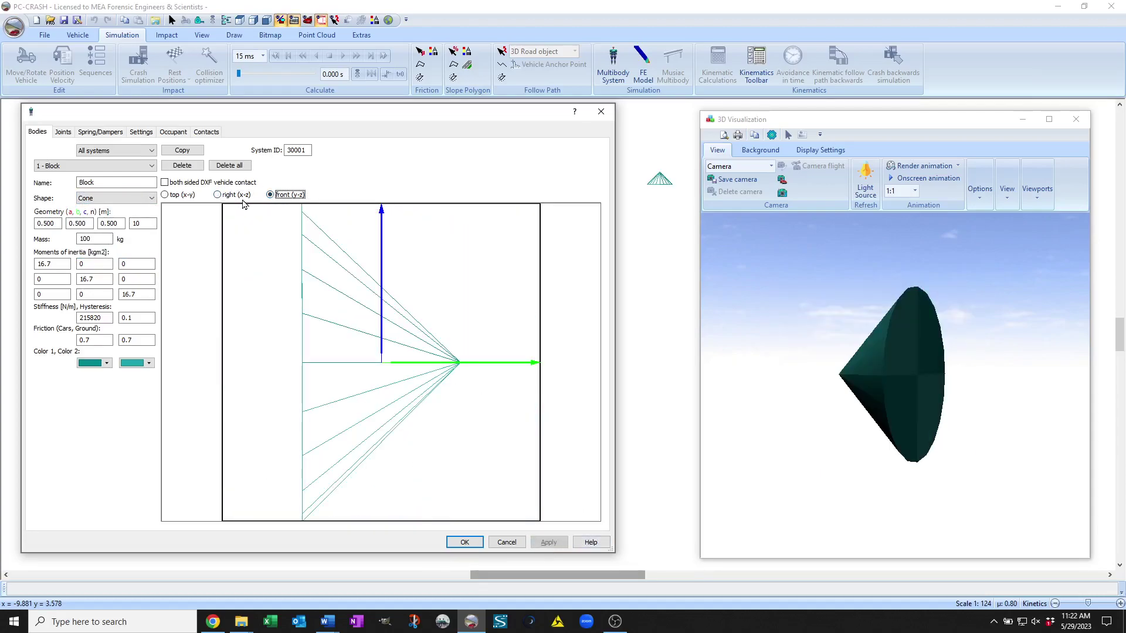
Set the cone's b dimension to 1, accept automatic inertia adjustment, and apply
{"action": "left_click", "coordinate": [87, 226]}
{"action": "type", "text": "1"}
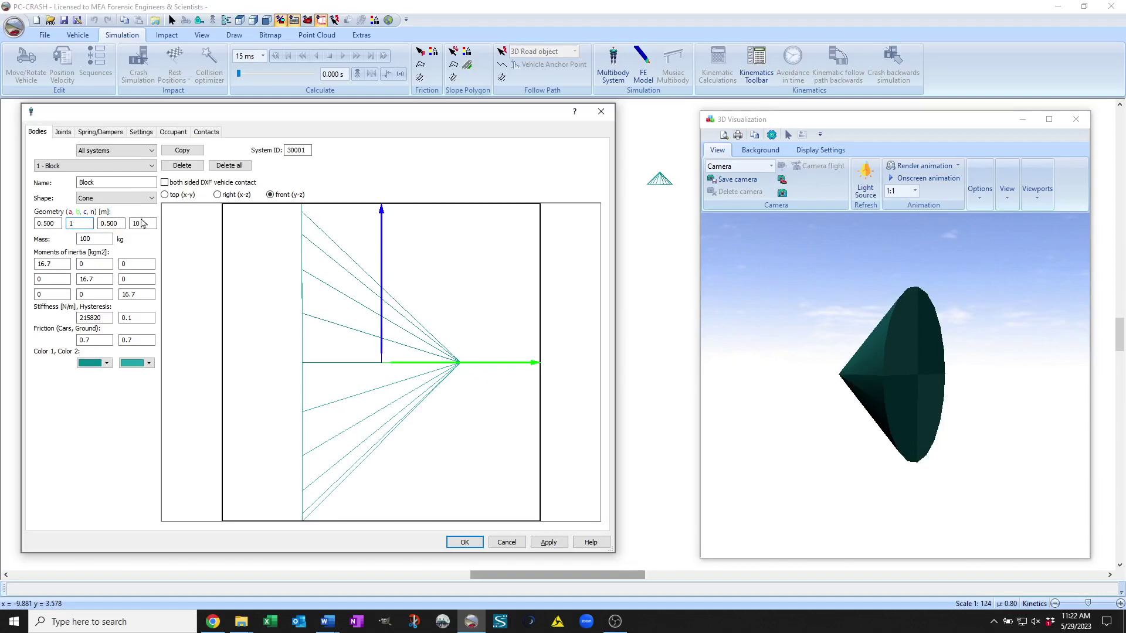
{"action": "left_click", "coordinate": [143, 224]}
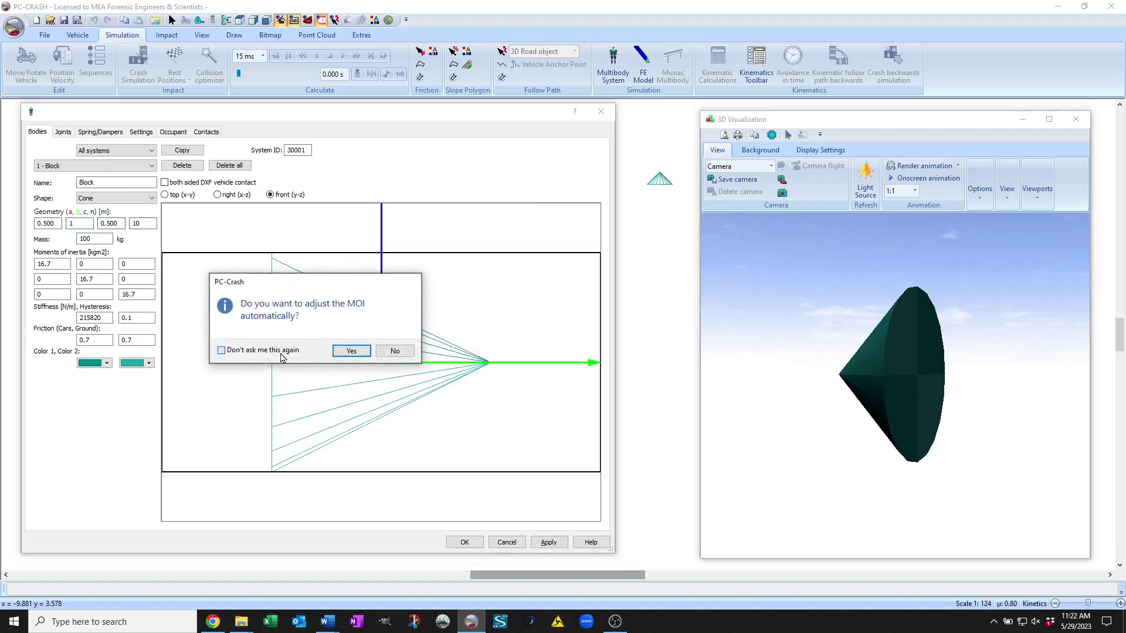
{"action": "left_click", "coordinate": [351, 351]}
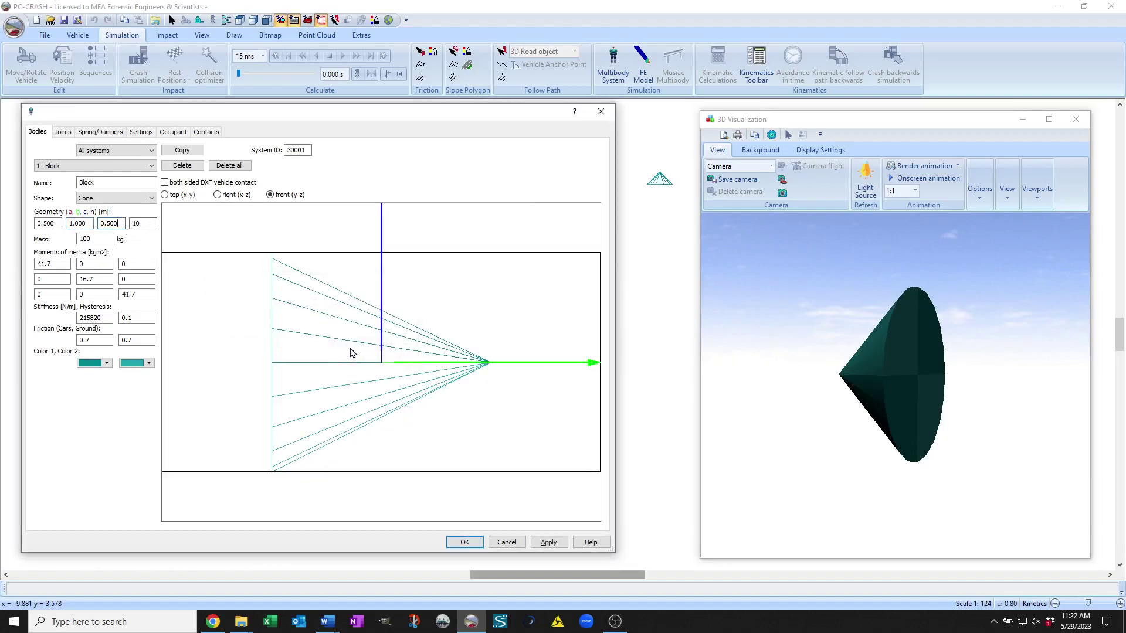
{"action": "left_click", "coordinate": [552, 544]}
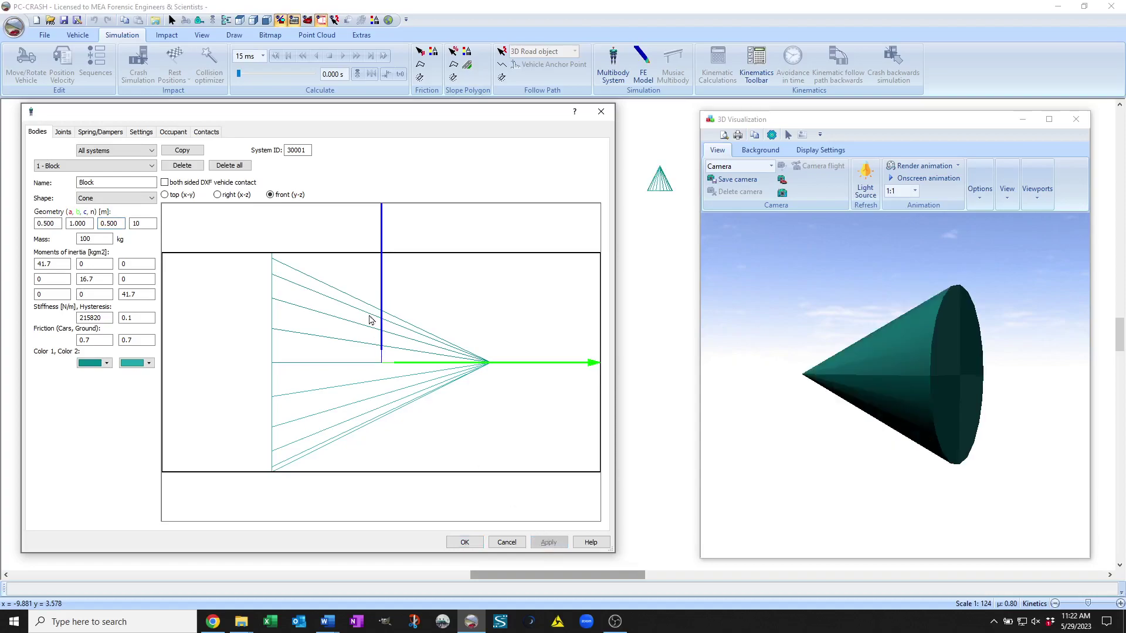
Switch the block's shape to Cylinder, apply it, and preview from the right and top
{"action": "left_click", "coordinate": [123, 200]}
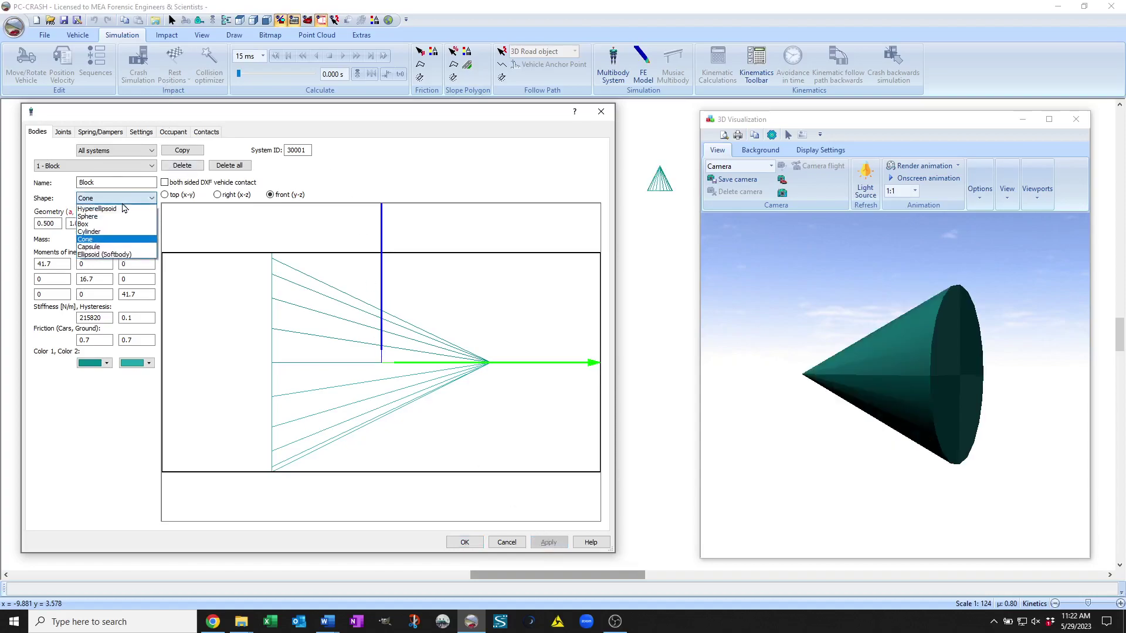
{"action": "left_click", "coordinate": [109, 224]}
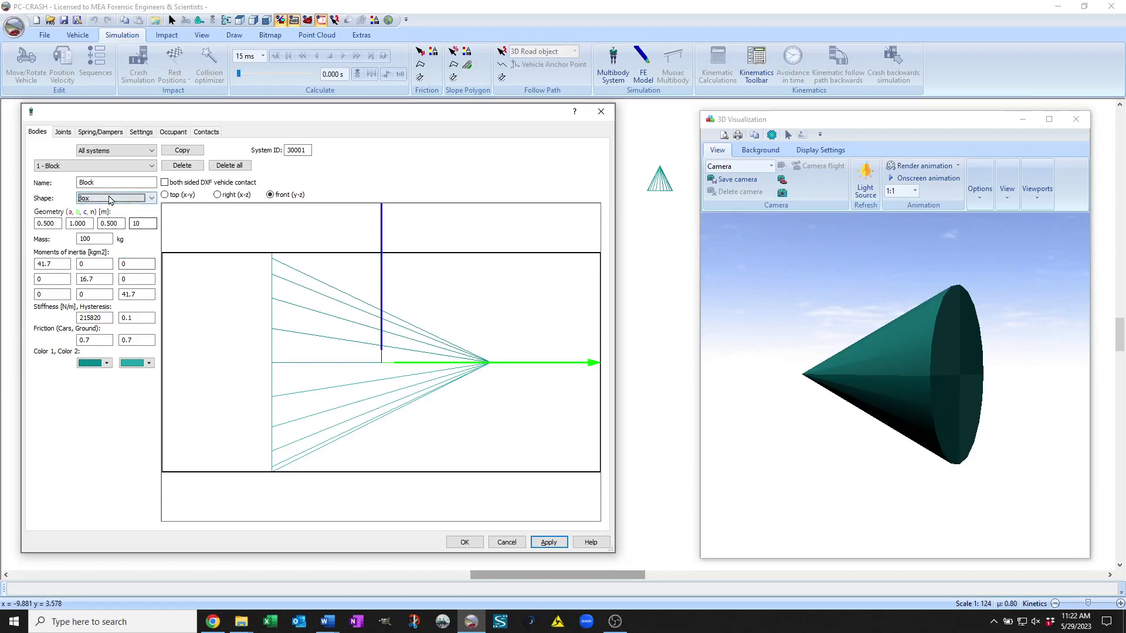
{"action": "left_click", "coordinate": [126, 199]}
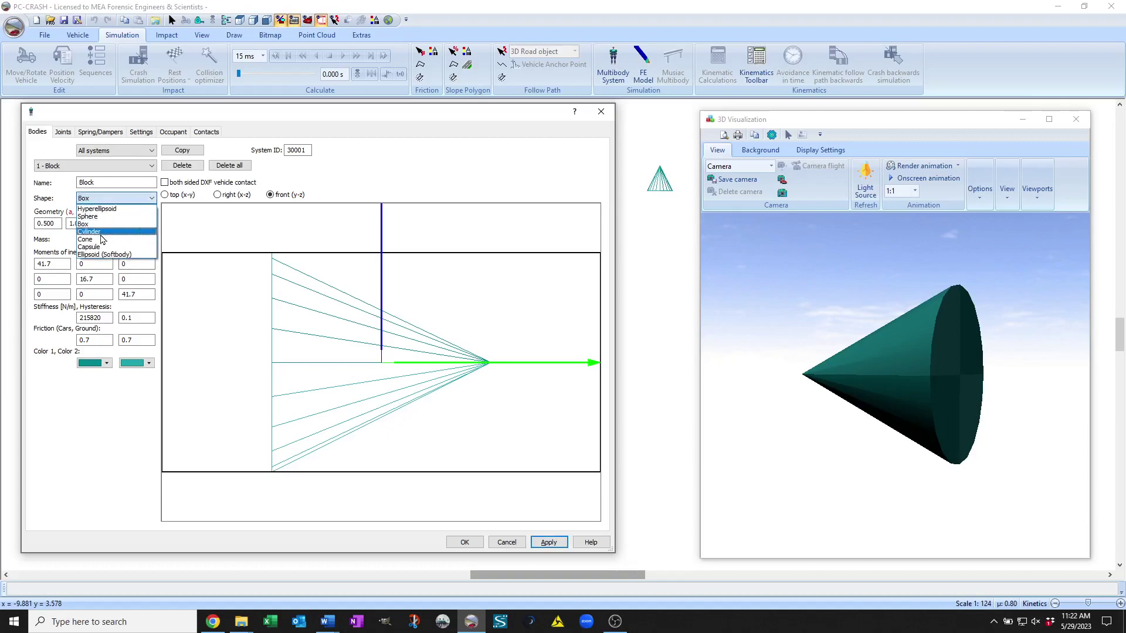
{"action": "left_click", "coordinate": [100, 232]}
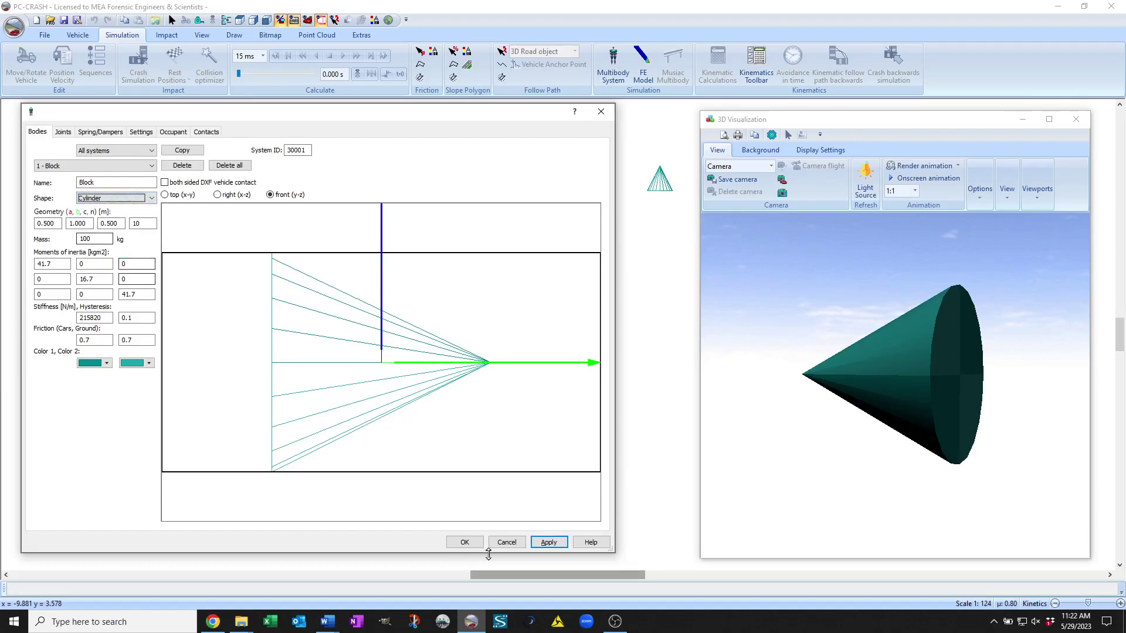
{"action": "left_click", "coordinate": [543, 542]}
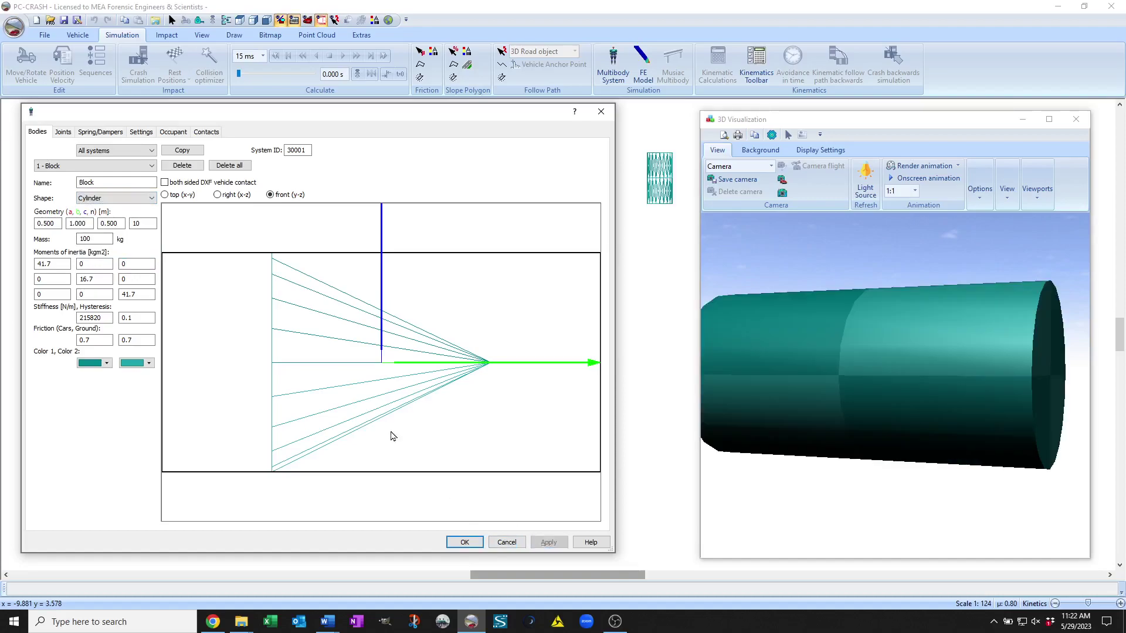
{"action": "left_click", "coordinate": [222, 198]}
{"action": "left_click", "coordinate": [176, 196]}
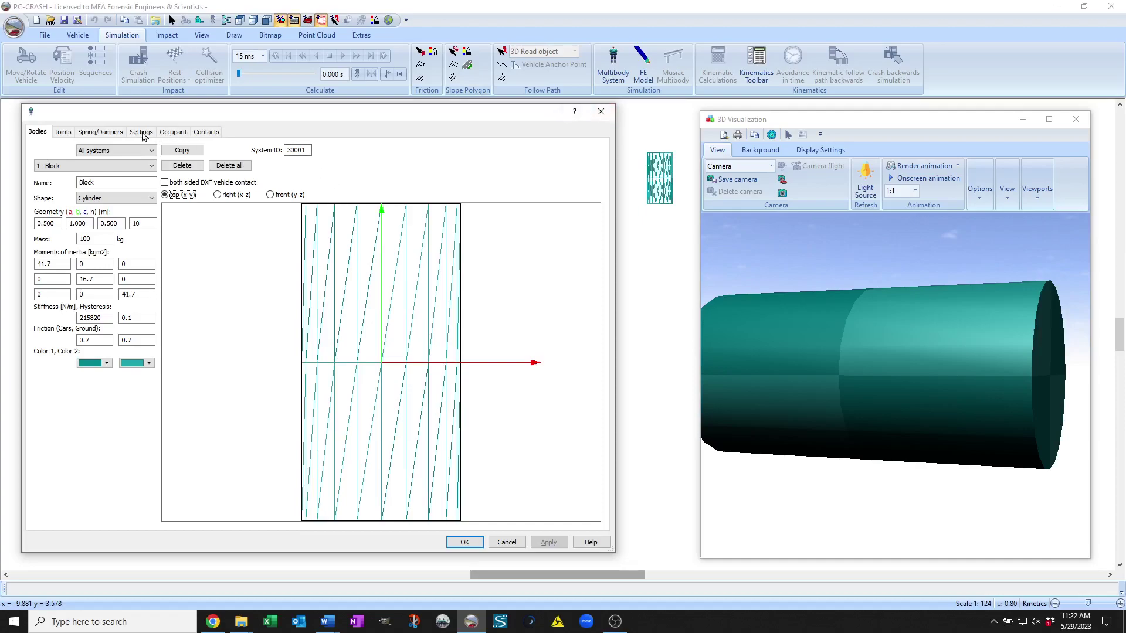
Pick a solver in the Settings tab's Syst. Properties, confirm, and close the multibody editor
{"action": "left_click", "coordinate": [141, 132]}
{"action": "left_click", "coordinate": [566, 155]}
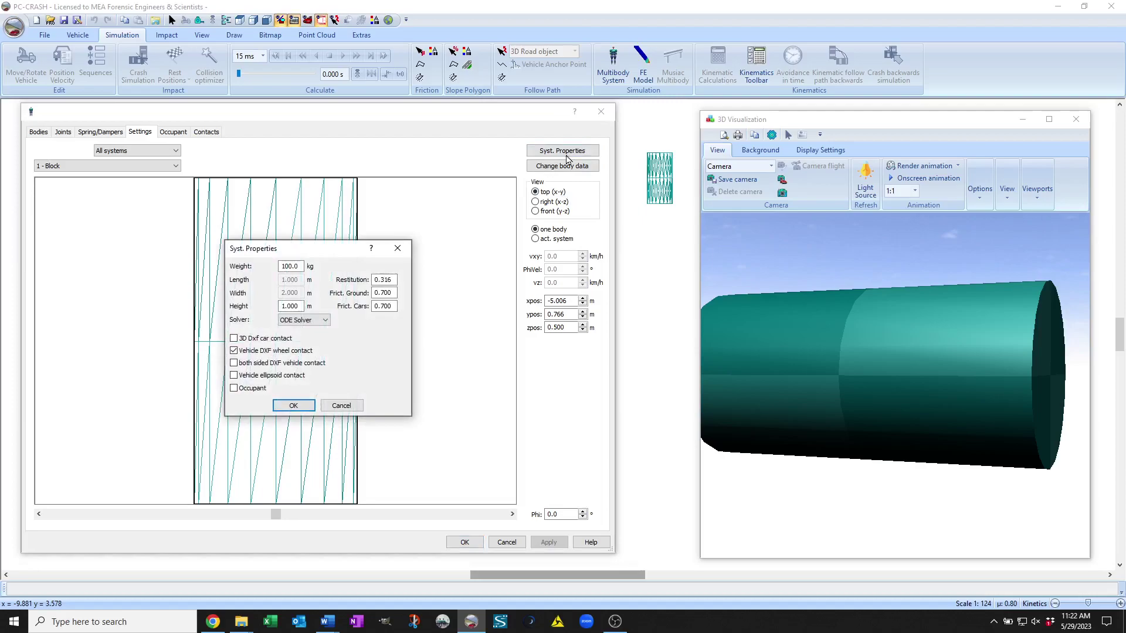
{"action": "left_click", "coordinate": [300, 321]}
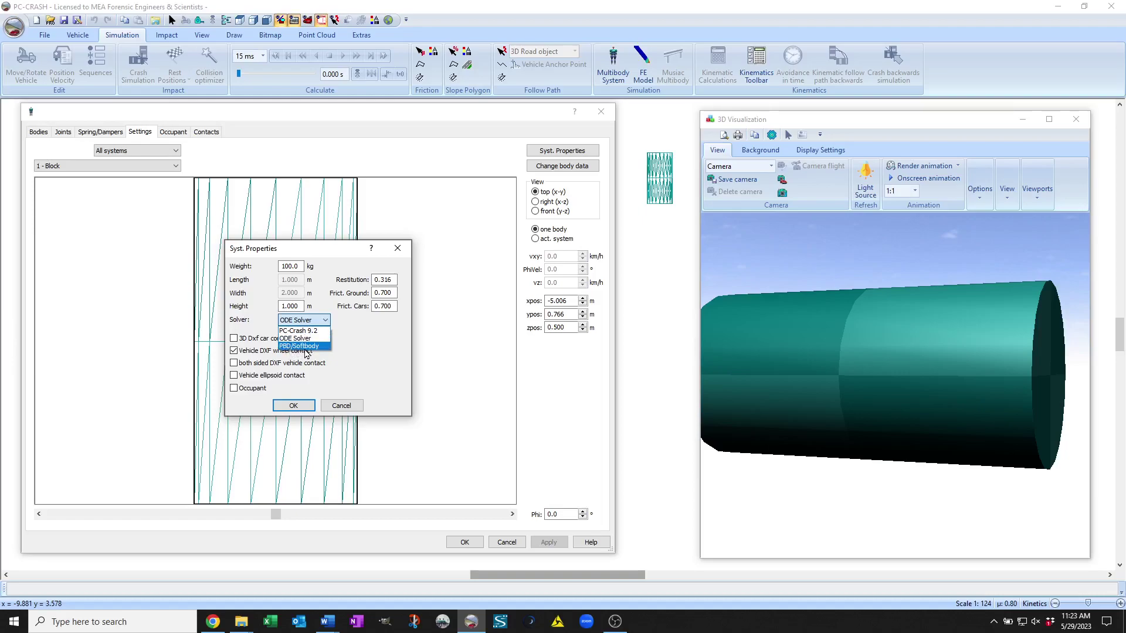
{"action": "left_click", "coordinate": [303, 403]}
{"action": "left_click", "coordinate": [299, 406]}
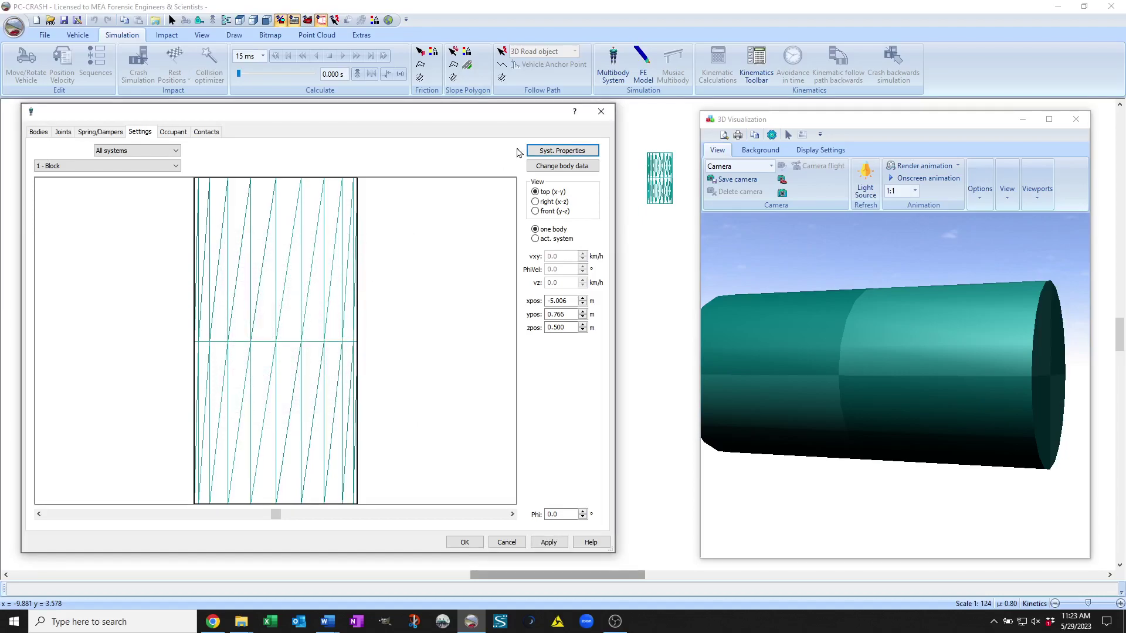
{"action": "left_click", "coordinate": [603, 112]}
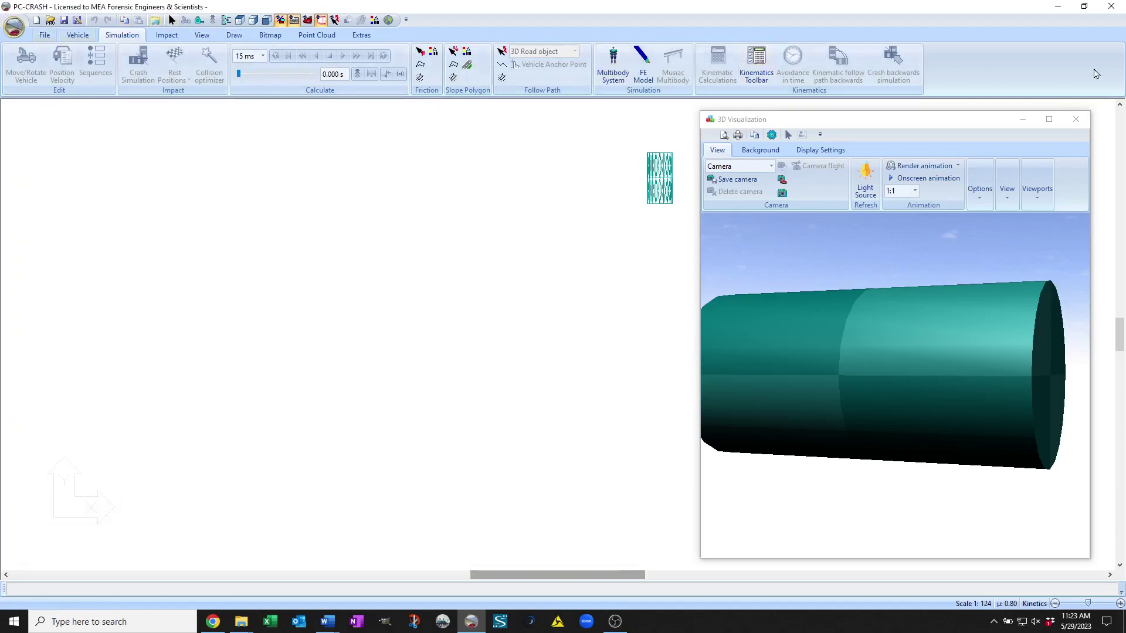
Close the 3D window and open the Police car MB wall.pro project from Recent Documents
{"action": "left_click", "coordinate": [1076, 119]}
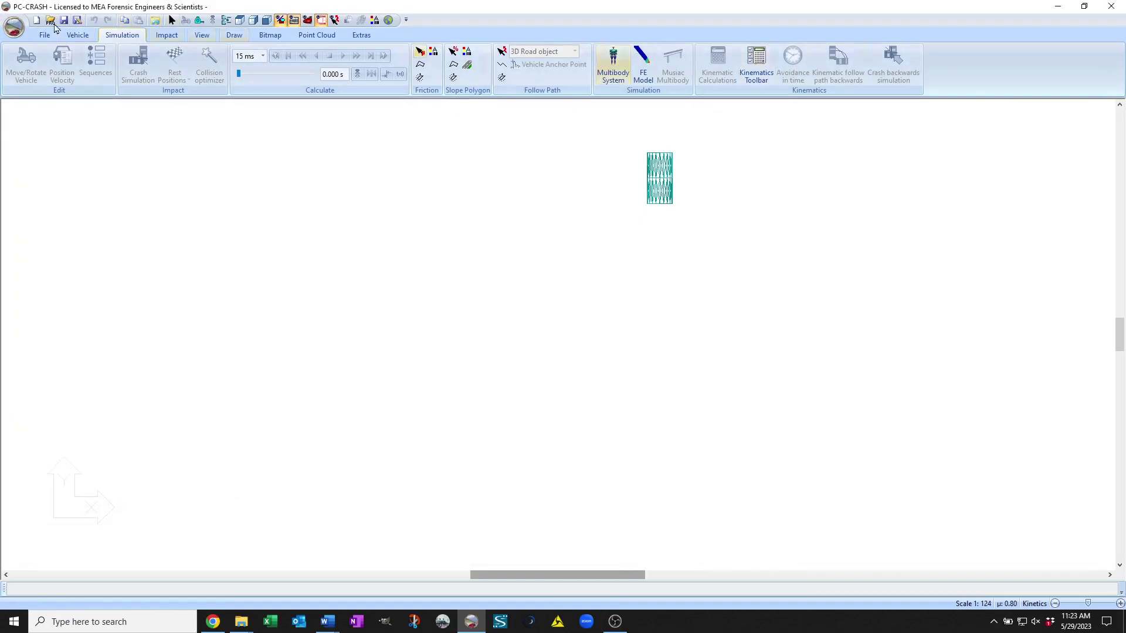
{"action": "left_click", "coordinate": [15, 27]}
{"action": "left_click", "coordinate": [197, 63]}
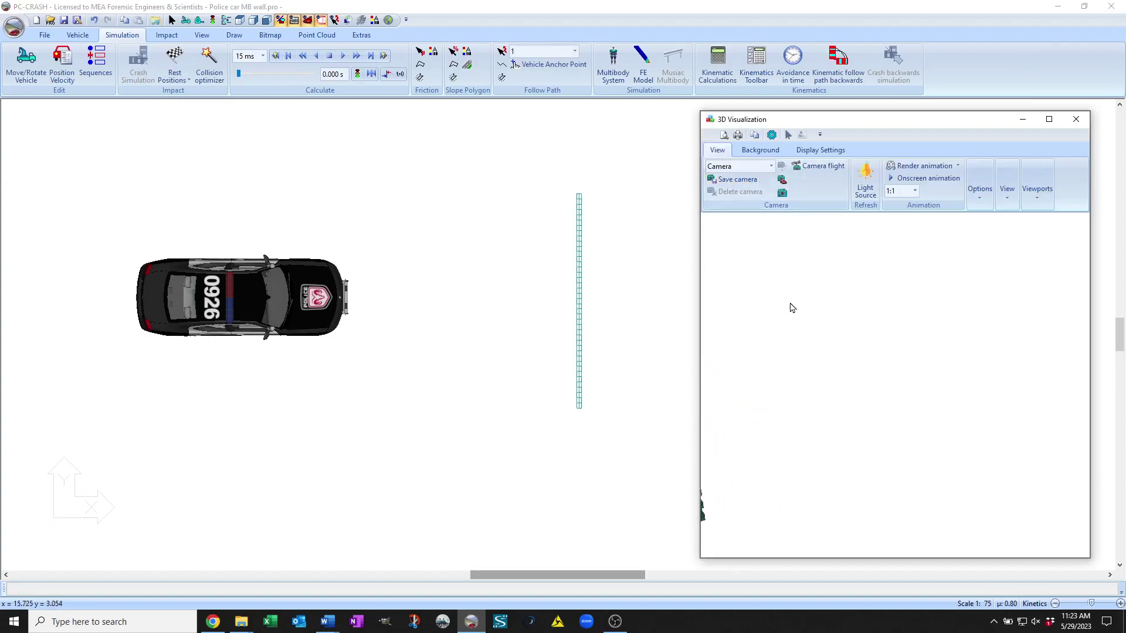
Orbit the 3D view, then open the wall blocks' multibody body settings
{"action": "left_click_drag", "start_coordinate": [722, 310], "coordinate": [933, 319]}
{"action": "scroll", "coordinate": [927, 322], "scroll_direction": "up", "scroll_amount": 5}
{"action": "scroll", "coordinate": [922, 326], "scroll_direction": "down", "scroll_amount": 4}
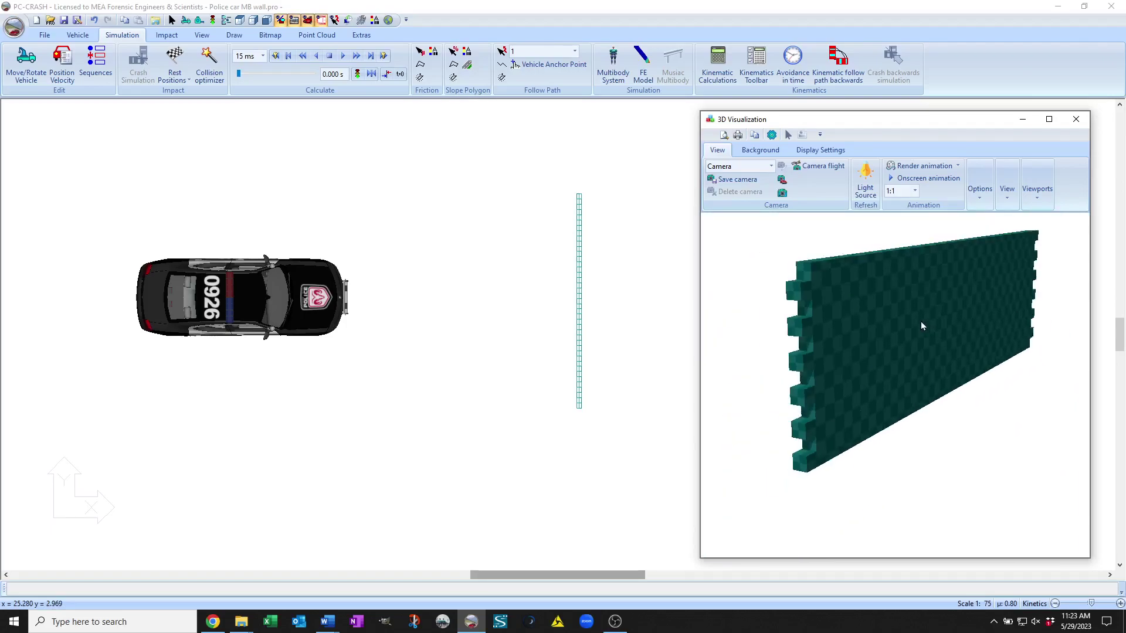
{"action": "left_click", "coordinate": [432, 141]}
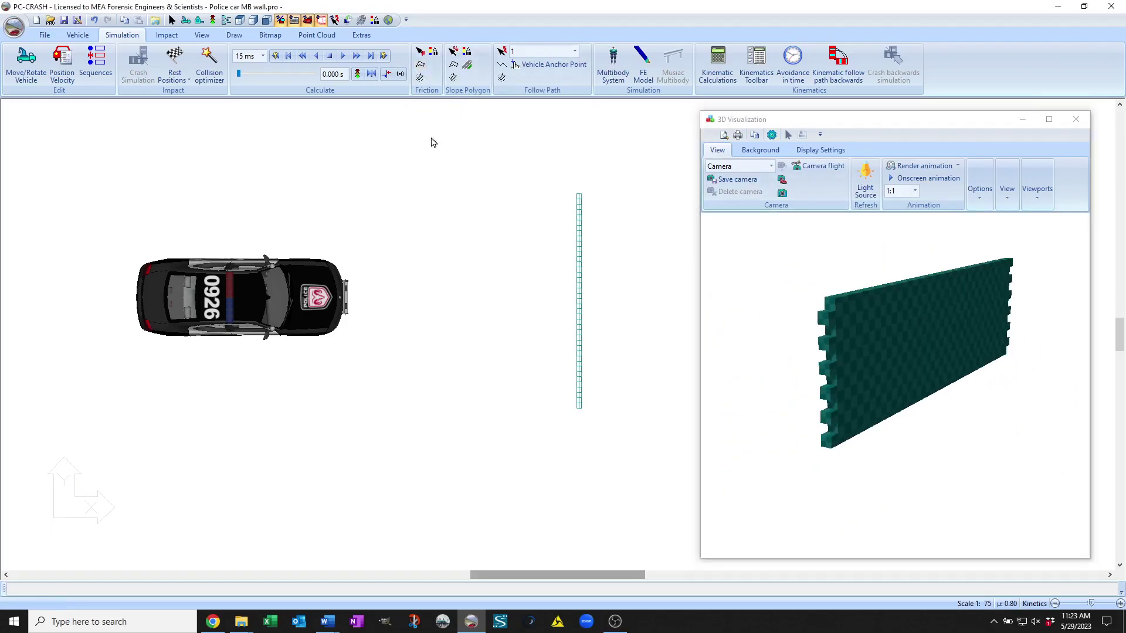
{"action": "double_click", "coordinate": [432, 143]}
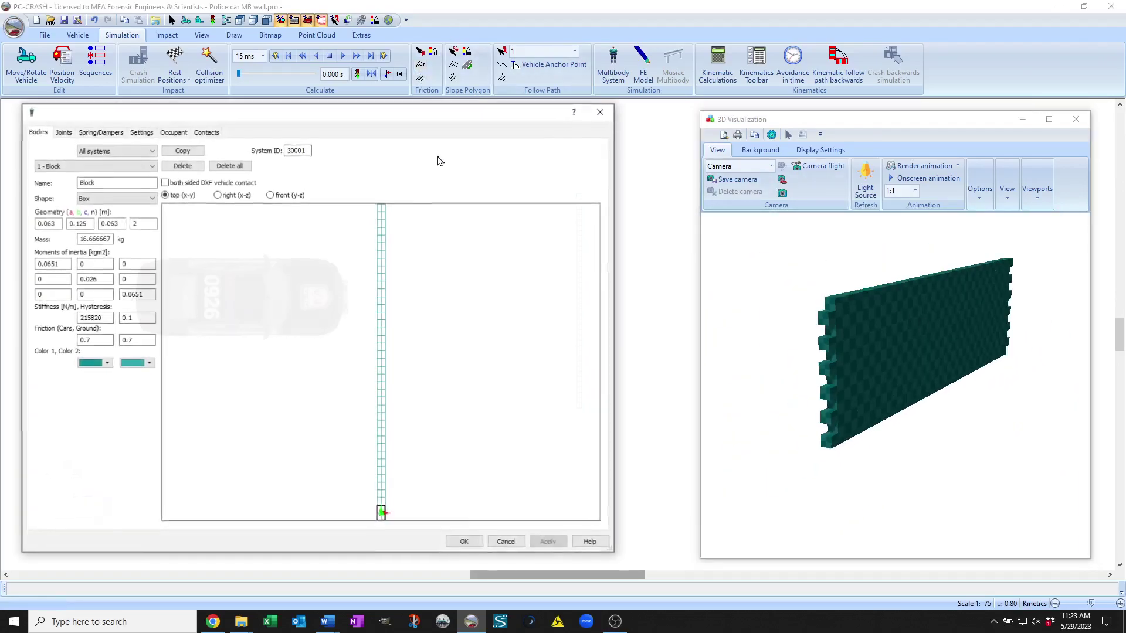
{"action": "left_click", "coordinate": [234, 195]}
{"action": "left_click", "coordinate": [282, 195]}
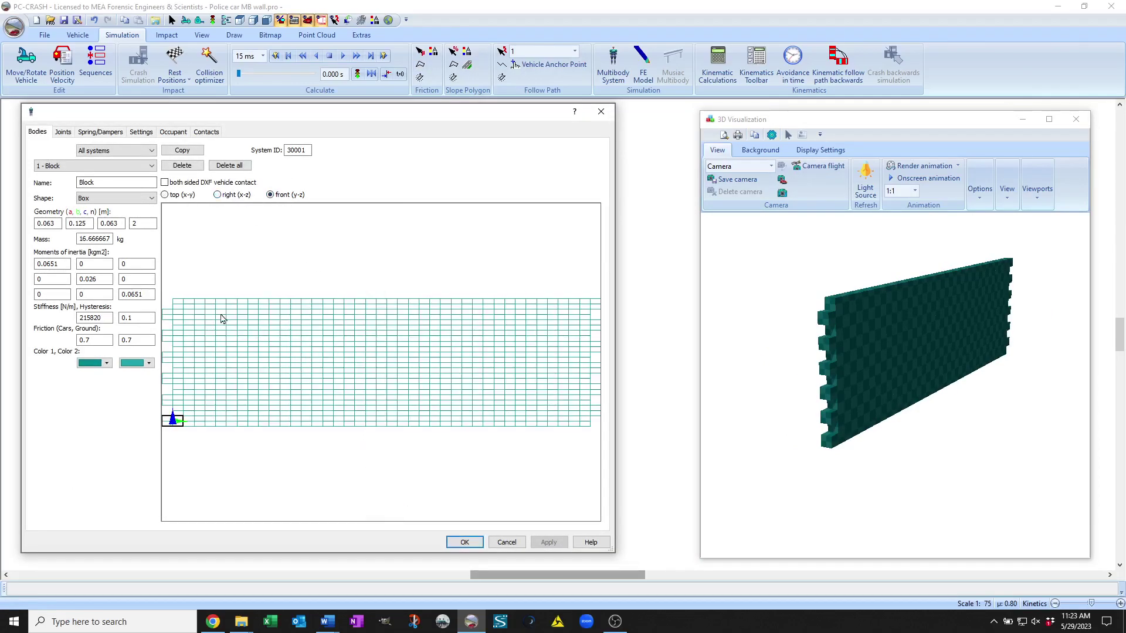
{"action": "left_click", "coordinate": [142, 199]}
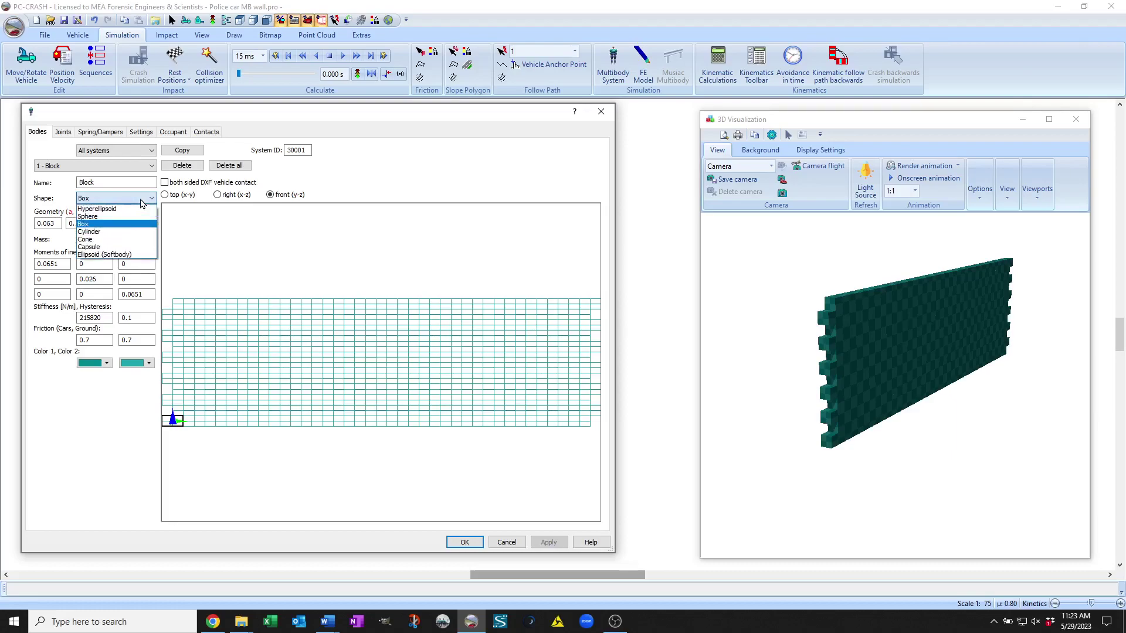
{"action": "left_click", "coordinate": [142, 200]}
{"action": "left_click", "coordinate": [141, 166]}
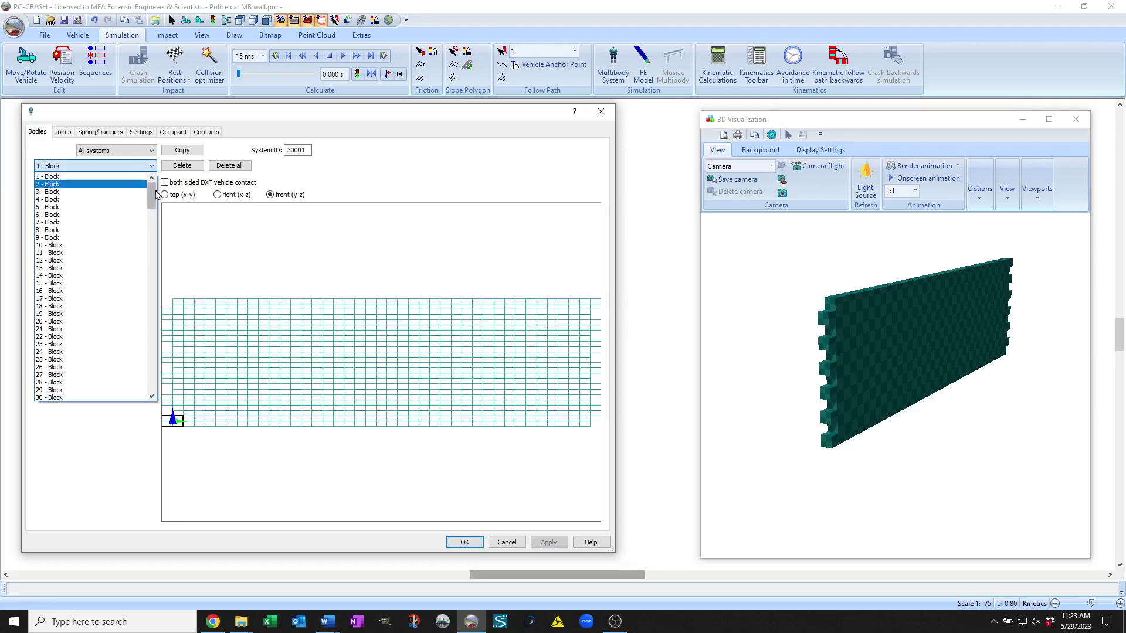
{"action": "left_click_drag", "start_coordinate": [156, 191], "coordinate": [157, 377]}
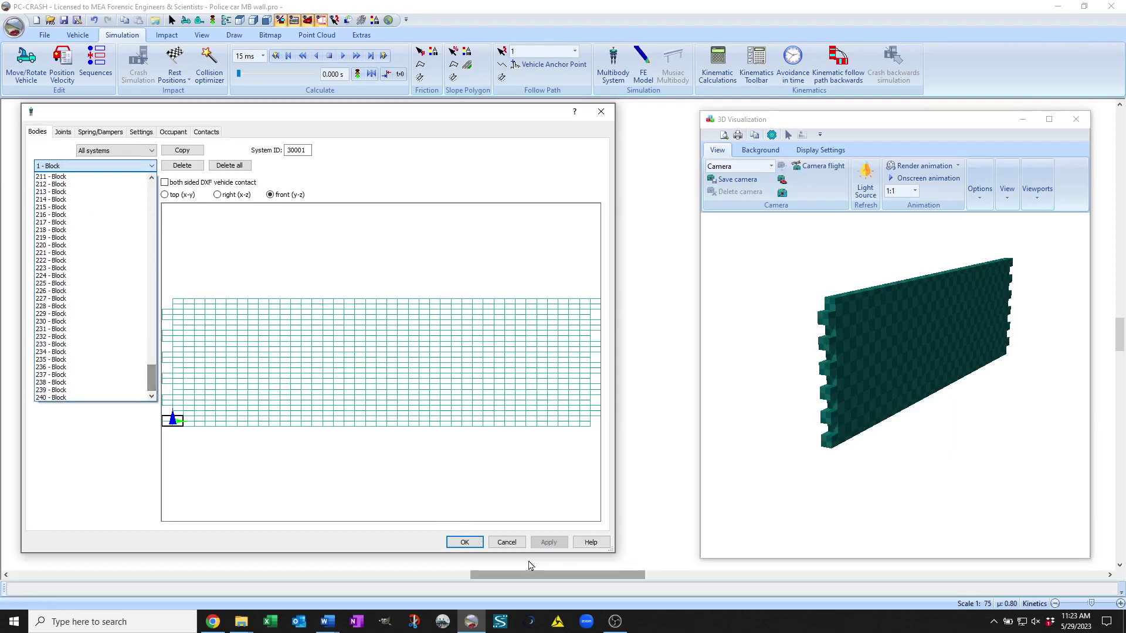
{"action": "left_click", "coordinate": [508, 544]}
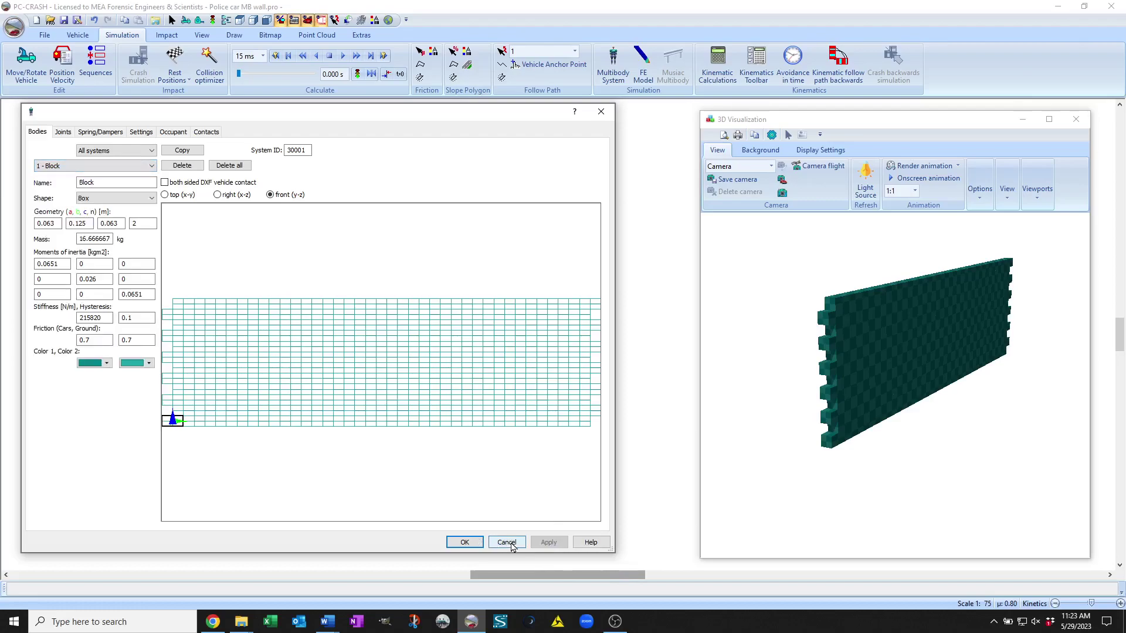
Cancel the wall settings and run the simulation to 1.365 s as the car breaks the wall
{"action": "left_click", "coordinate": [509, 543]}
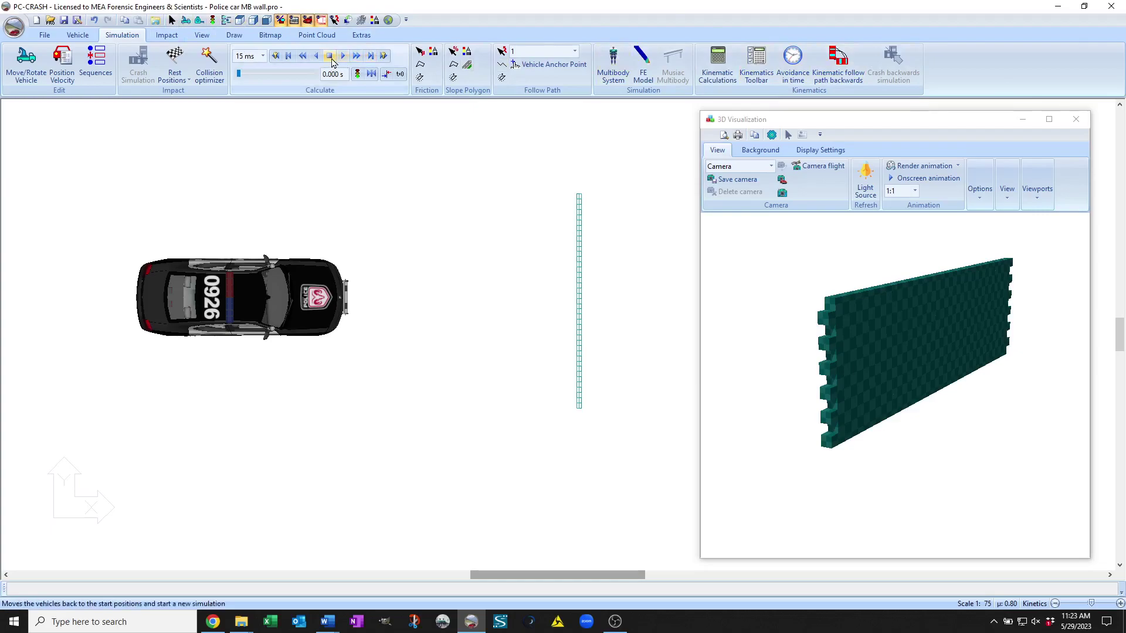
{"action": "left_click", "coordinate": [357, 56]}
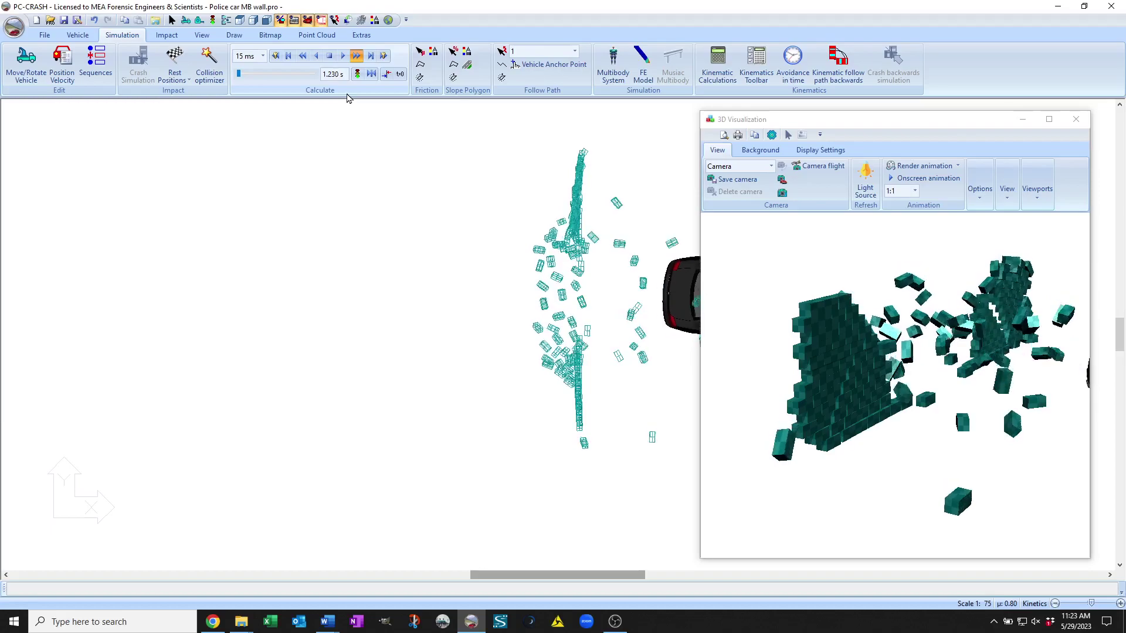
{"action": "right_click", "coordinate": [347, 94]}
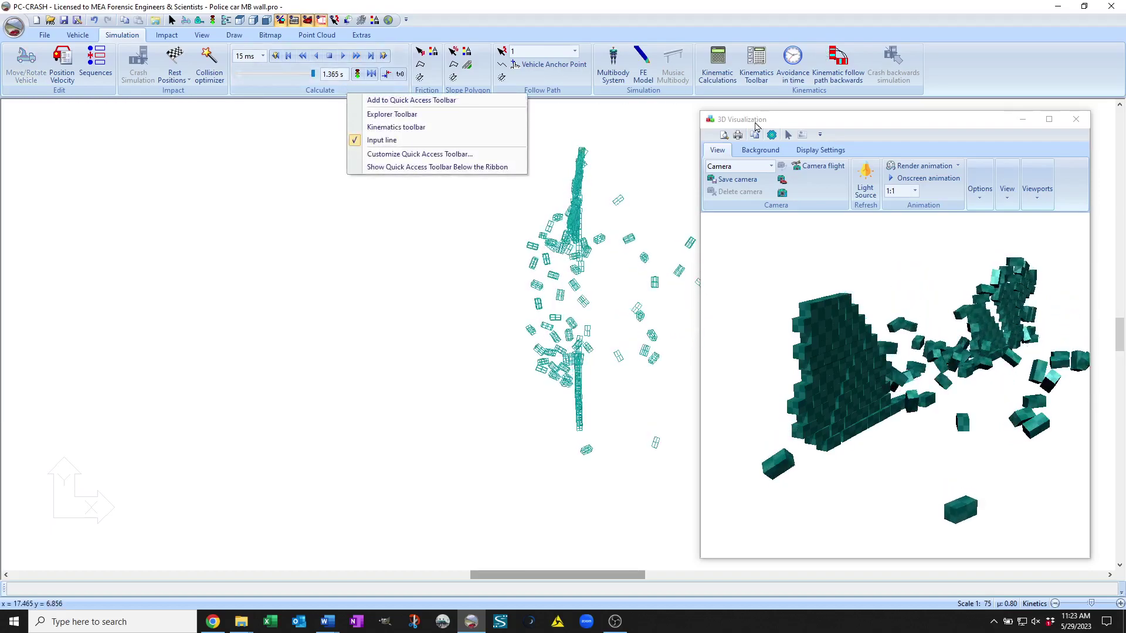
{"action": "left_click", "coordinate": [674, 117]}
Play the crash in 3D at 10:1 speed with the Chase camera, then stop it
{"action": "left_click", "coordinate": [906, 177]}
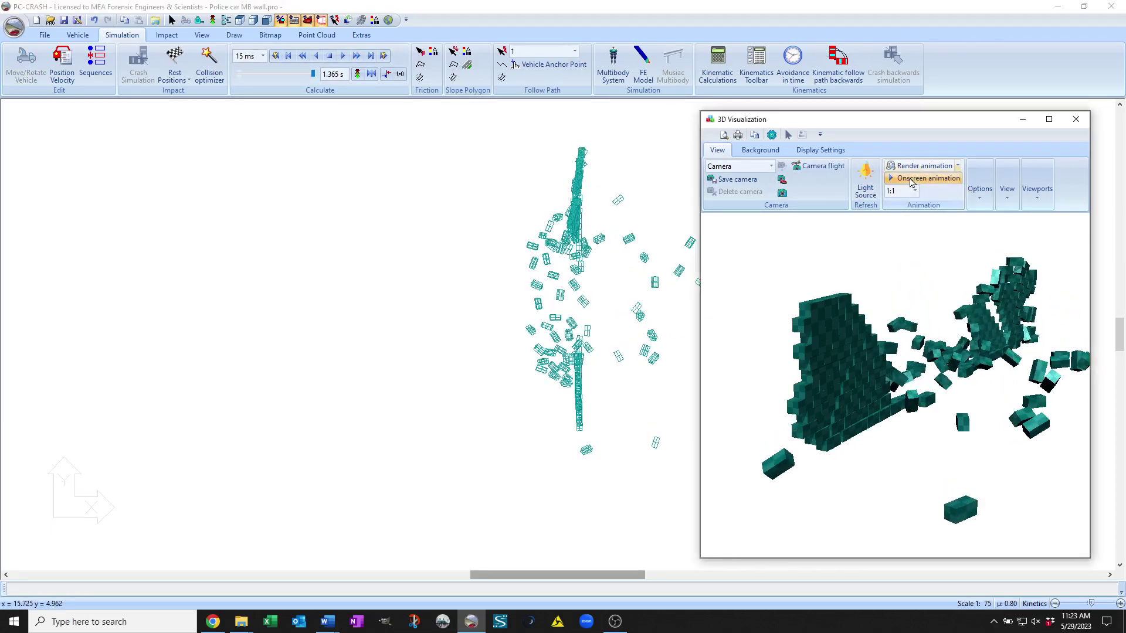
{"action": "left_click", "coordinate": [904, 192]}
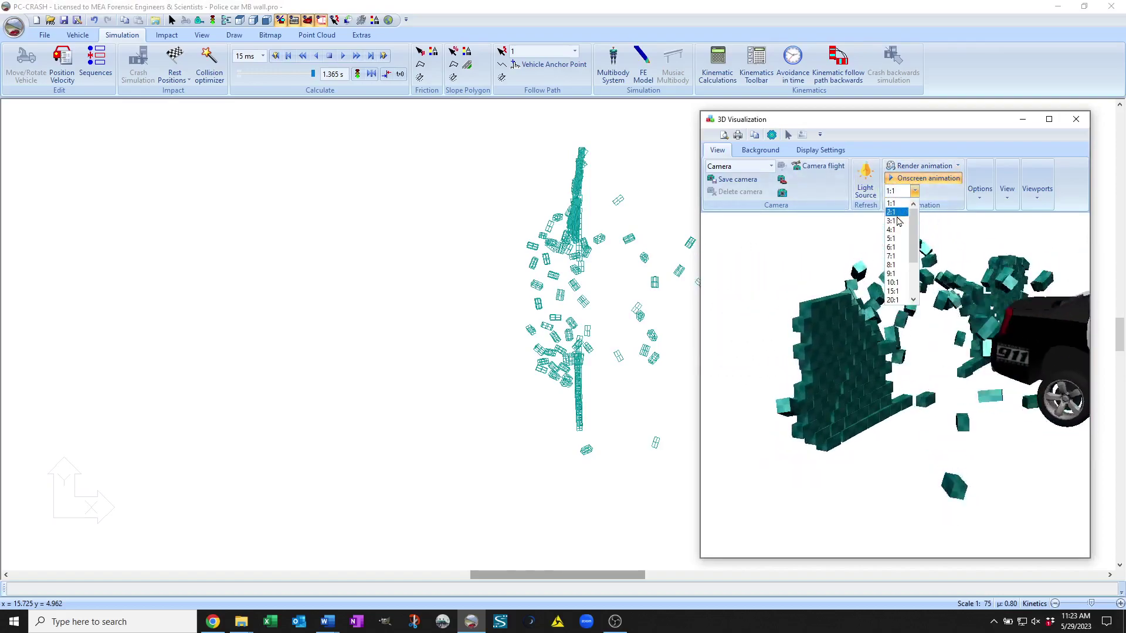
{"action": "left_click", "coordinate": [894, 261]}
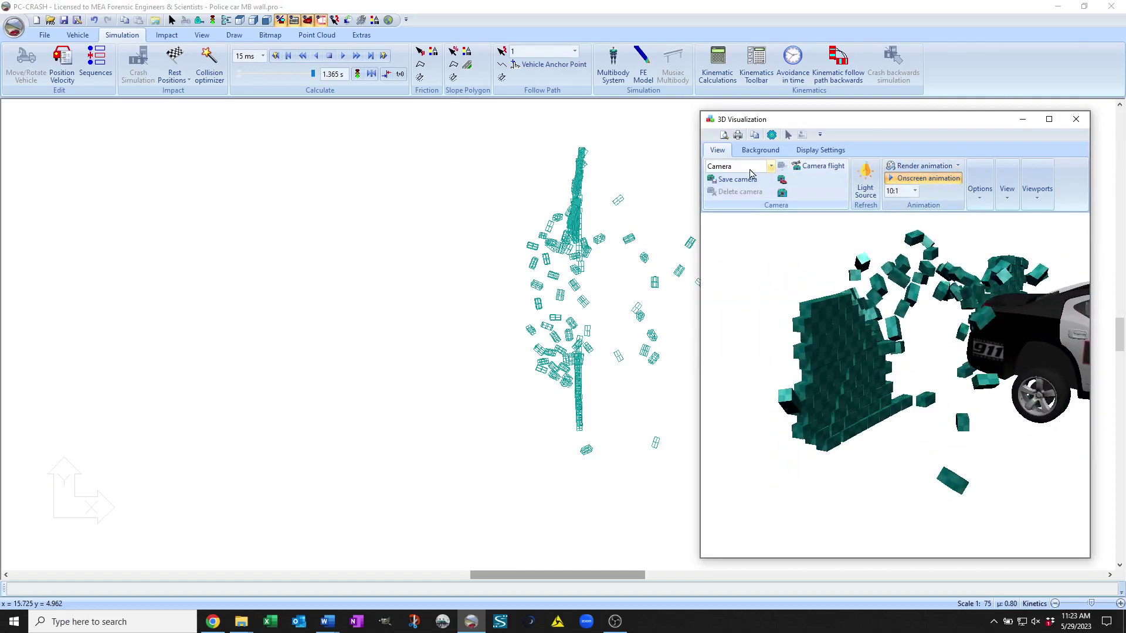
{"action": "left_click", "coordinate": [770, 167]}
{"action": "left_click", "coordinate": [727, 187]}
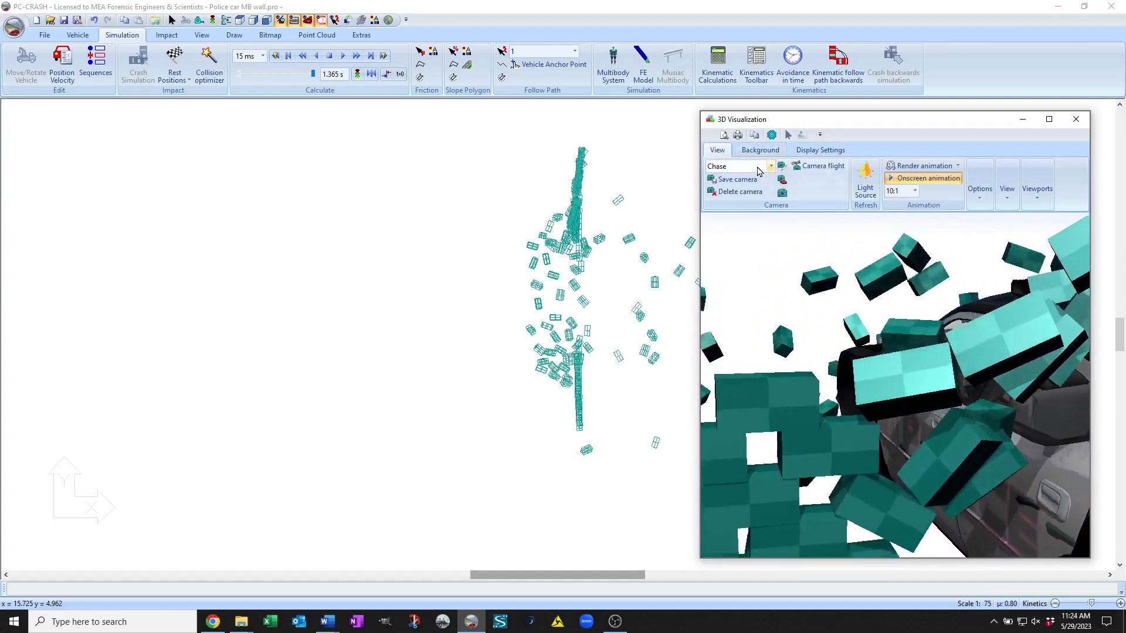
{"action": "left_click", "coordinate": [889, 179]}
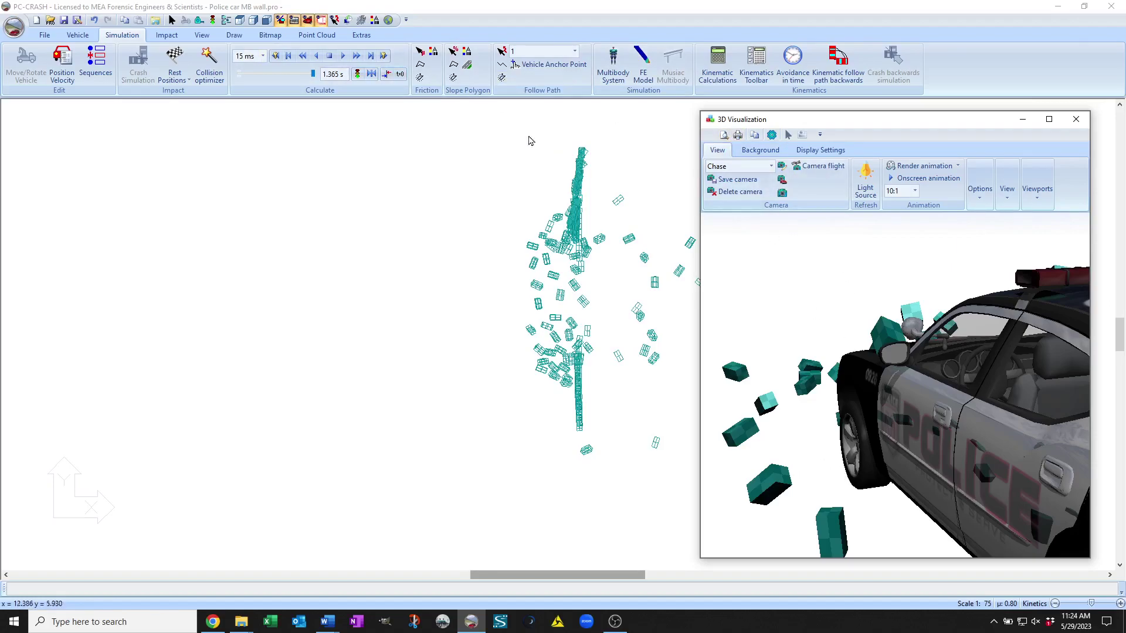
Check the car's velocity-versus-time diagram with F8, then close it
{"action": "left_click", "coordinate": [334, 151]}
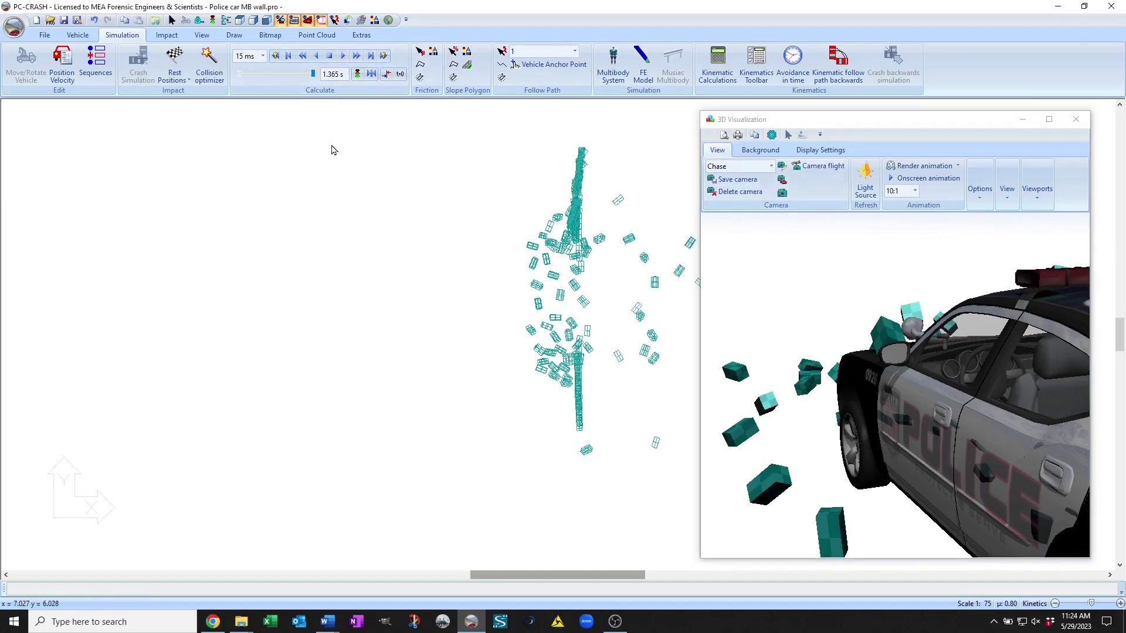
{"action": "key", "text": "F8"}
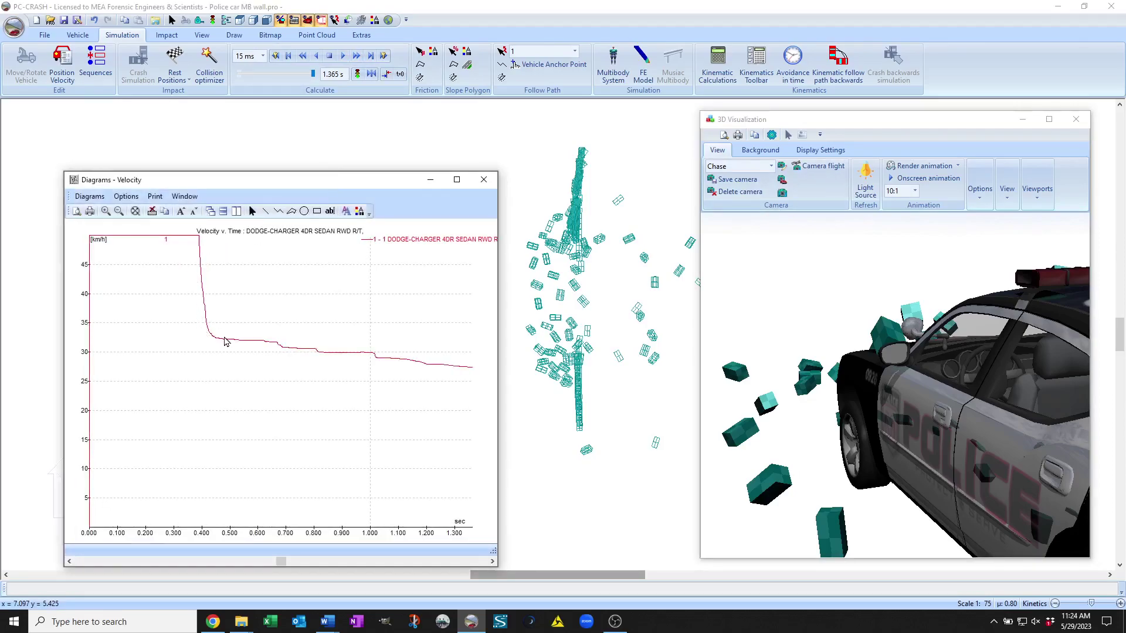
{"action": "left_click", "coordinate": [484, 179]}
Reset the simulation, then give the wall 1000 kg weight and Vehicle DXF wheel contact
{"action": "left_click", "coordinate": [330, 58]}
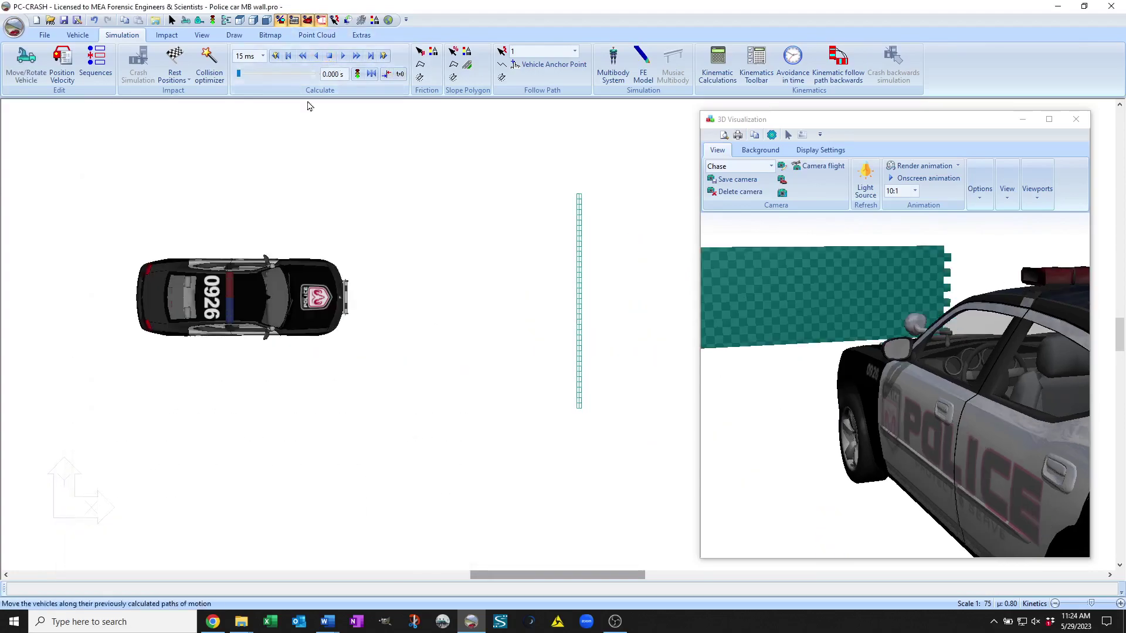
{"action": "double_click", "coordinate": [304, 158]}
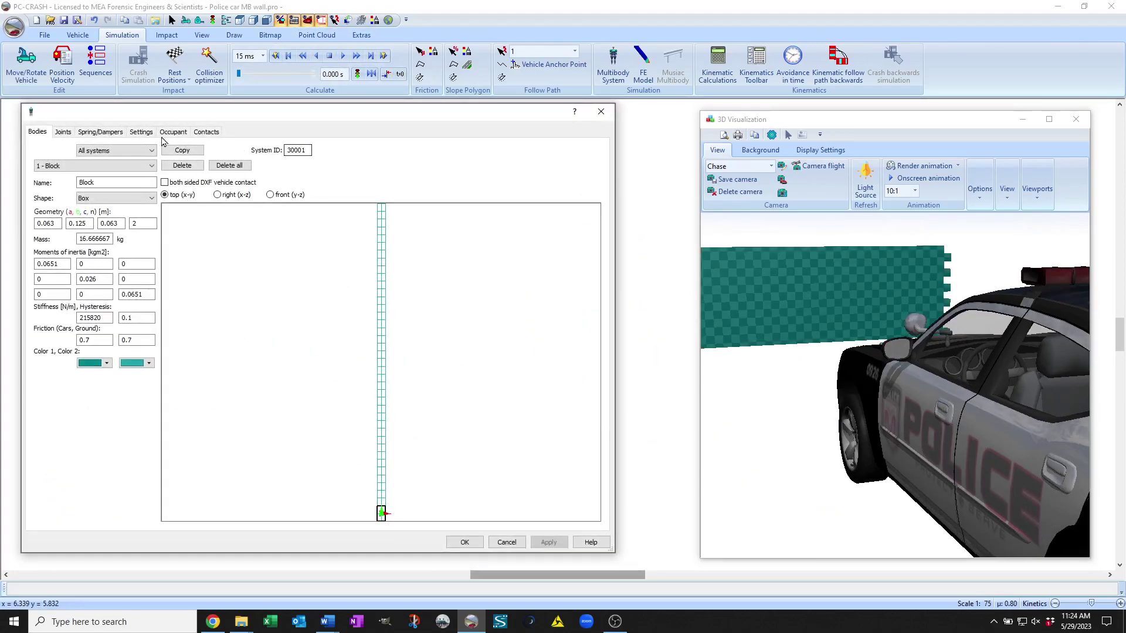
{"action": "left_click", "coordinate": [141, 132]}
{"action": "left_click", "coordinate": [560, 153]}
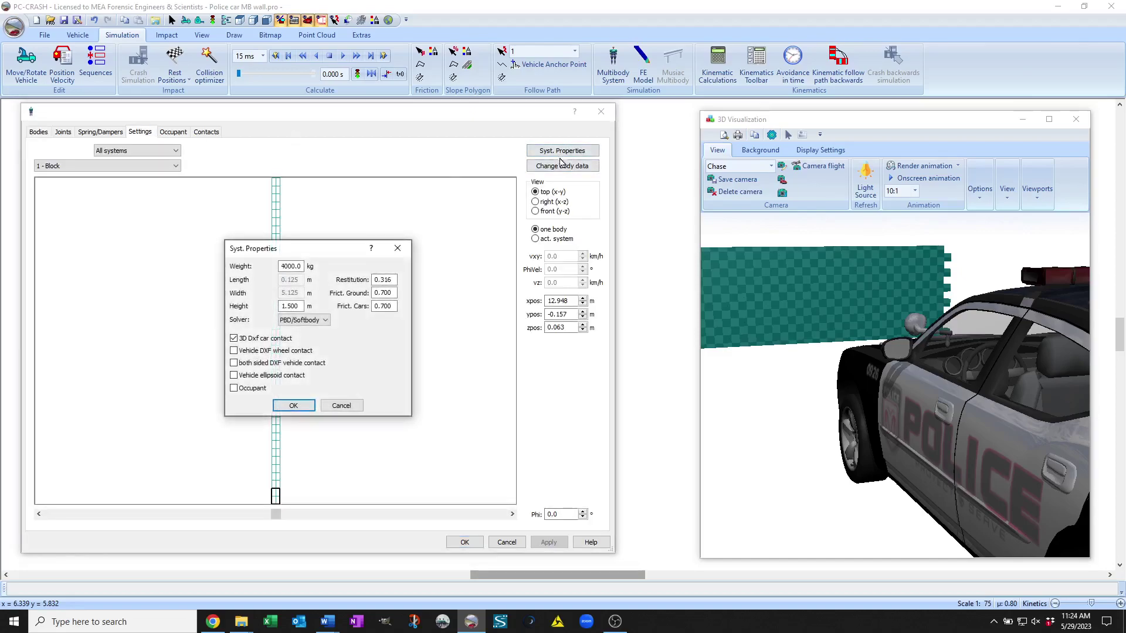
{"action": "left_click_drag", "start_coordinate": [296, 267], "coordinate": [276, 267]}
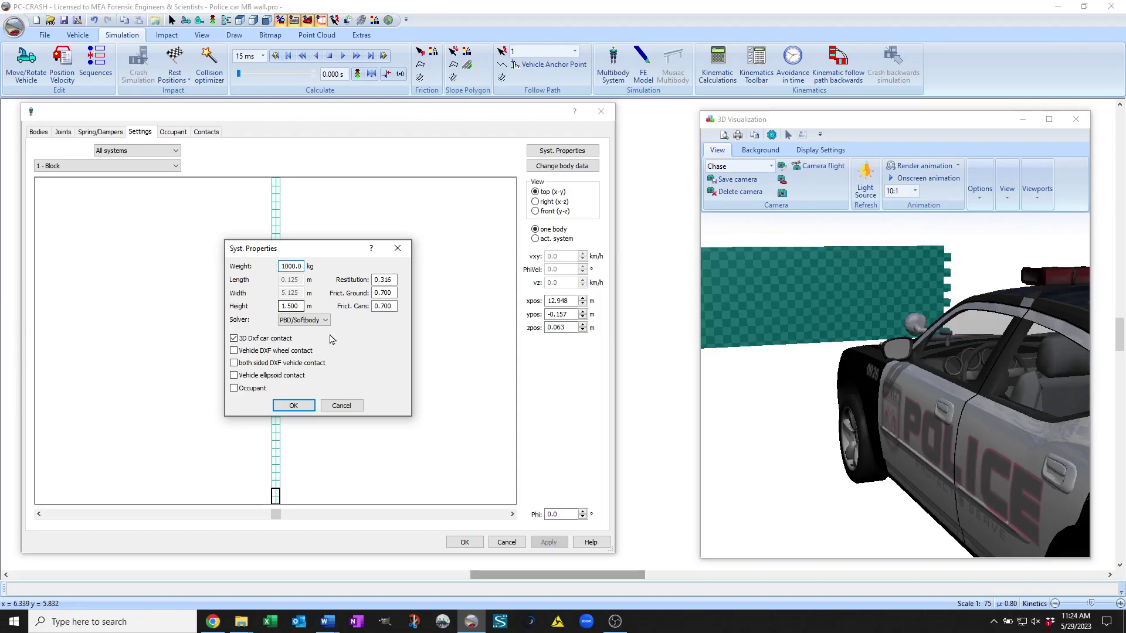
{"action": "left_click", "coordinate": [338, 352]}
{"action": "left_click", "coordinate": [294, 407]}
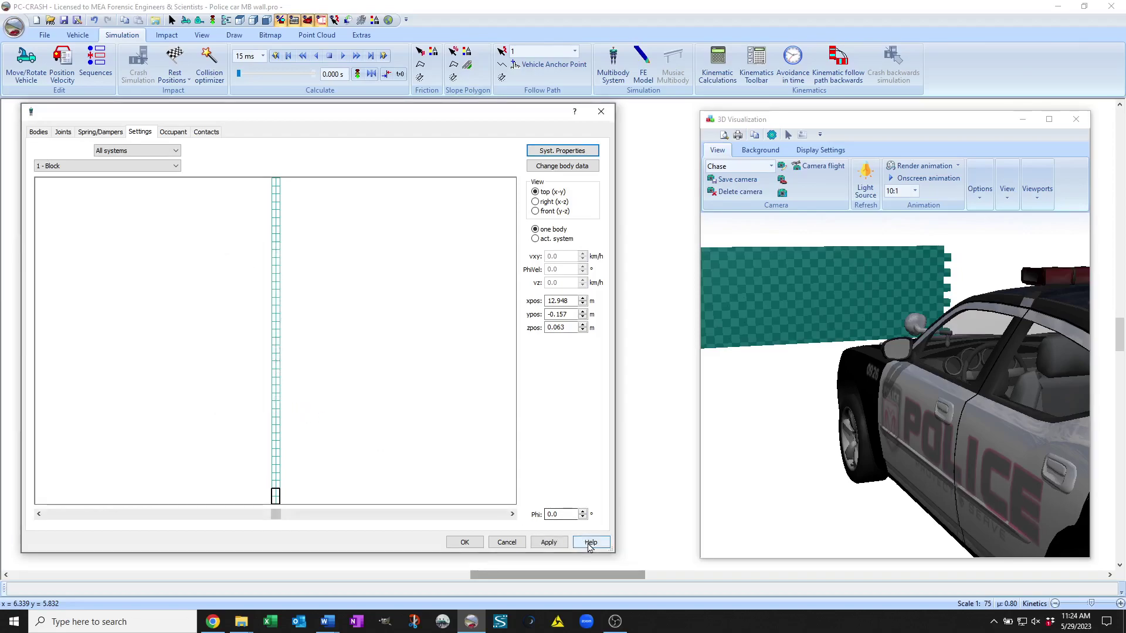
{"action": "left_click", "coordinate": [548, 542]}
Close the wall settings, rerun the lighter-wall crash to 1.530 s, and show the Velocity diagram
{"action": "left_click", "coordinate": [464, 541]}
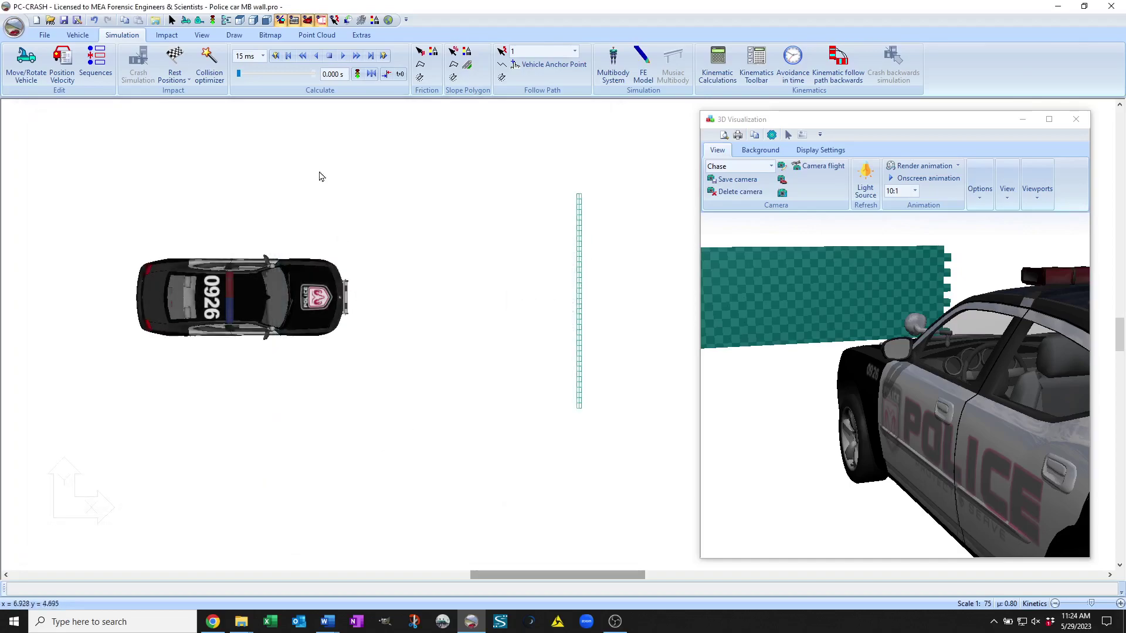
{"action": "left_click", "coordinate": [356, 56]}
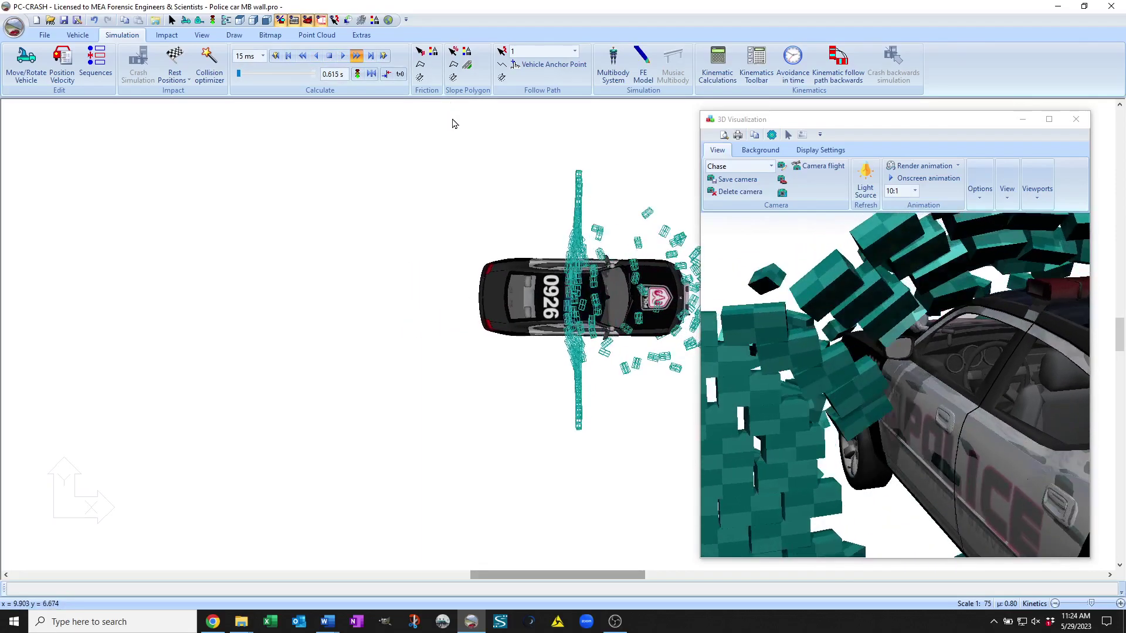
{"action": "right_click", "coordinate": [453, 124]}
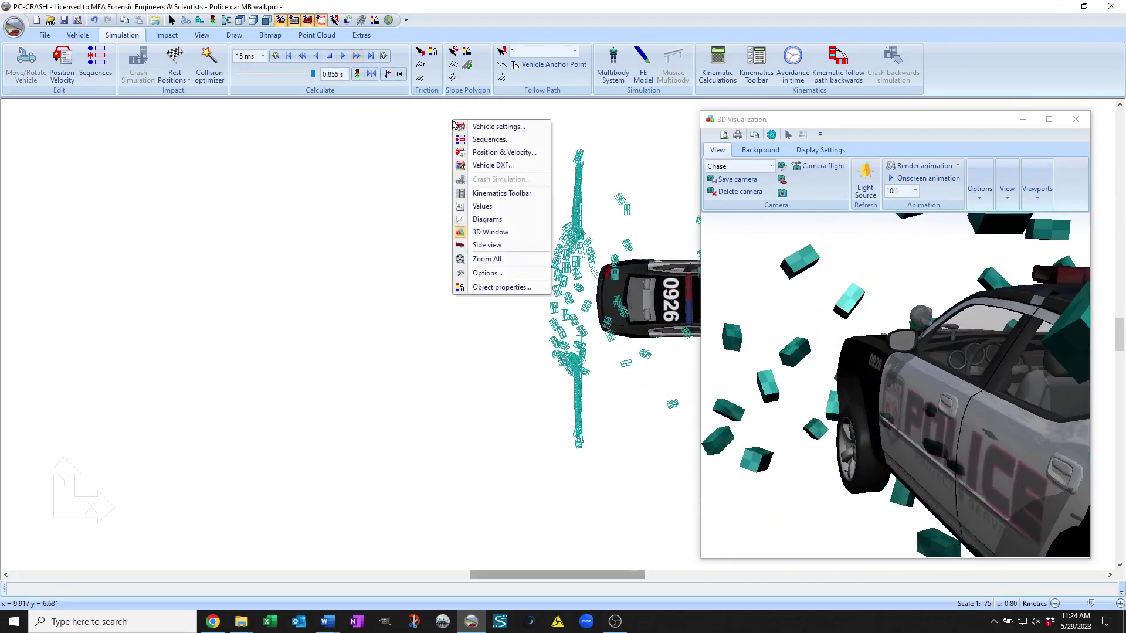
{"action": "left_click", "coordinate": [345, 59]}
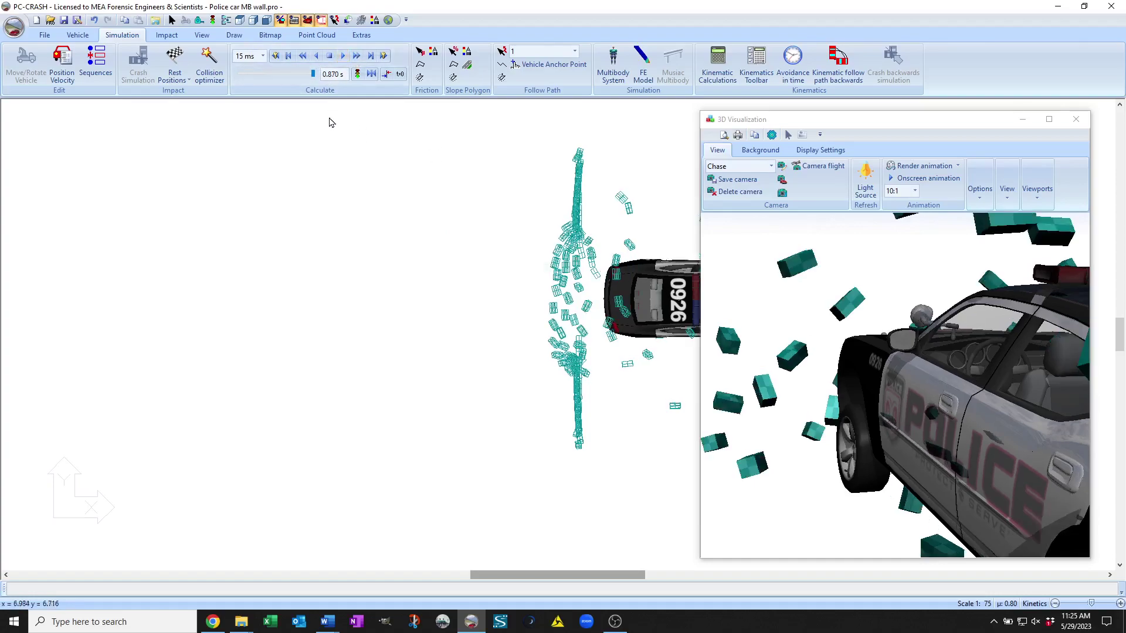
{"action": "left_click", "coordinate": [355, 55]}
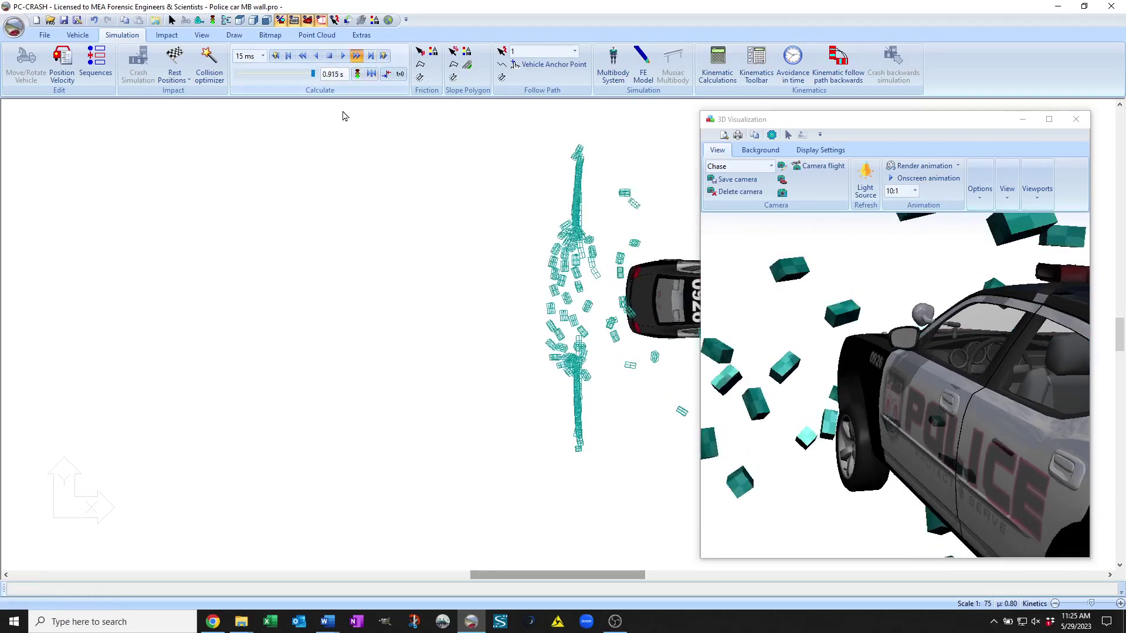
{"action": "right_click", "coordinate": [344, 154]}
{"action": "key", "text": "d"}
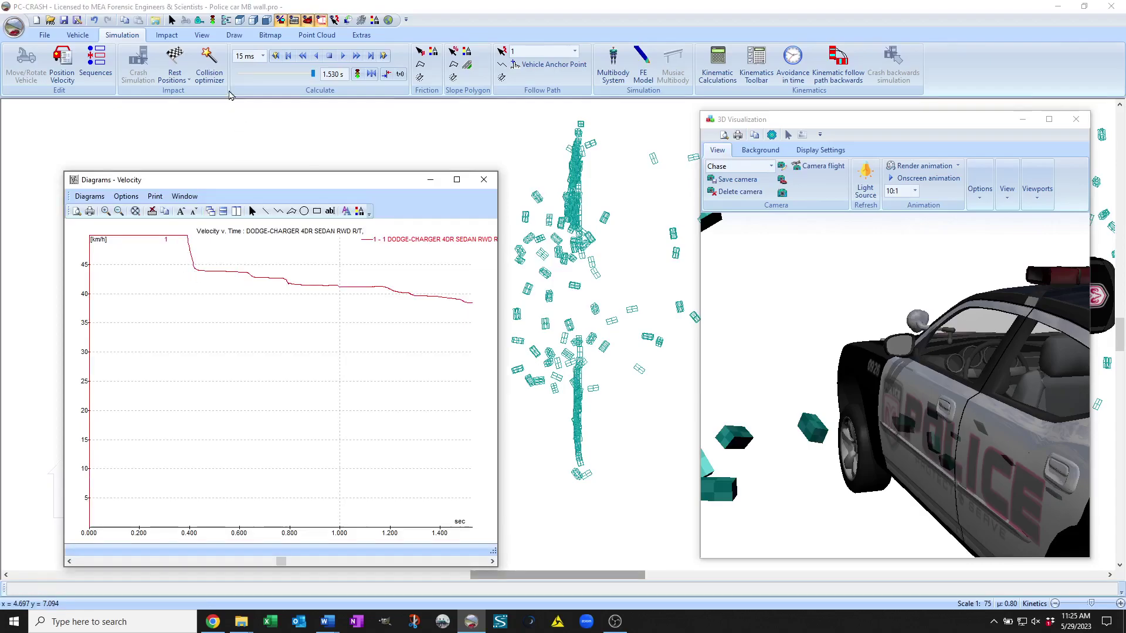
Scrub the crash to 0.277 s, where velocity reads 50 km/h, and orbit the 3D chase view
{"action": "left_click_drag", "start_coordinate": [315, 80], "coordinate": [267, 76]}
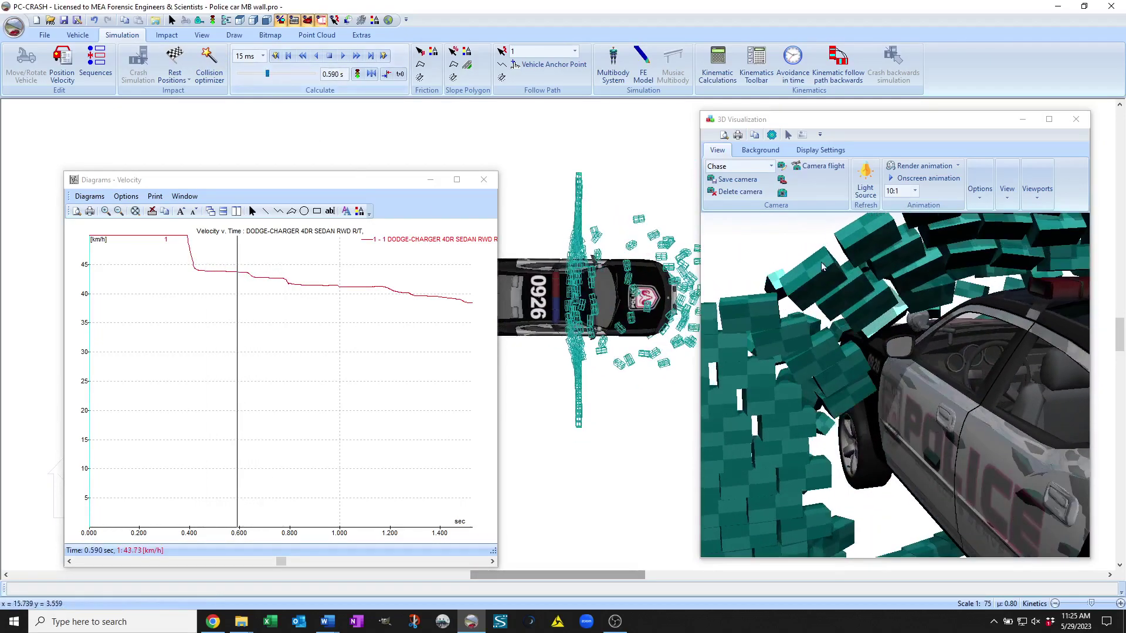
{"action": "left_click", "coordinate": [872, 263]}
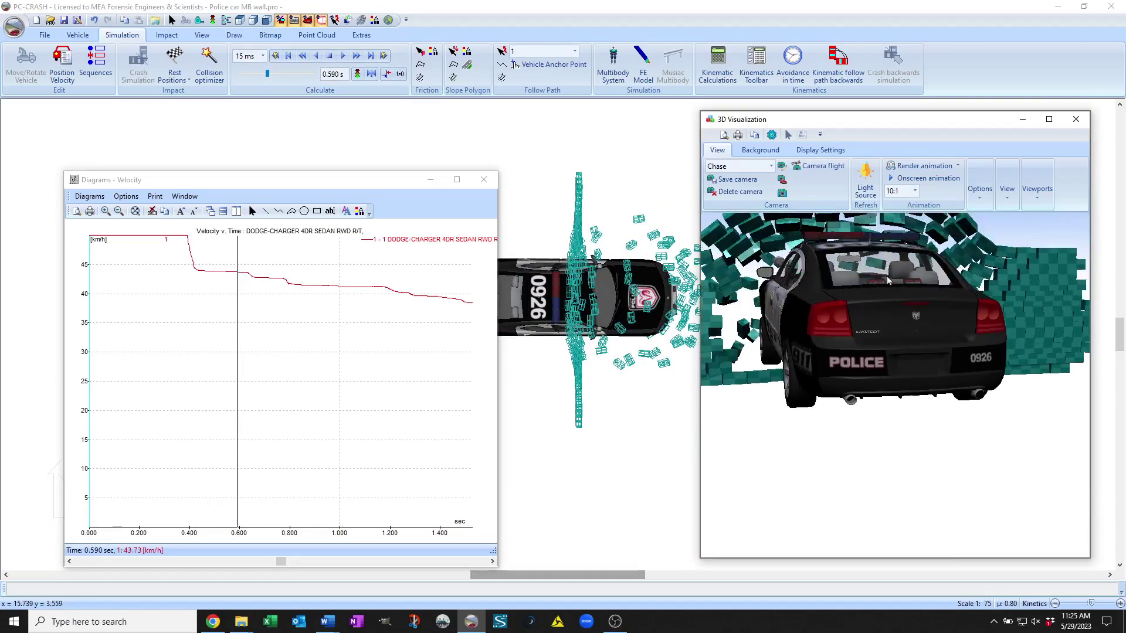
{"action": "mouse_move", "coordinate": [271, 82]}
{"action": "left_mouse_down"}
{"action": "mouse_move", "coordinate": [288, 89]}
{"action": "mouse_move", "coordinate": [254, 87]}
{"action": "left_mouse_up"}
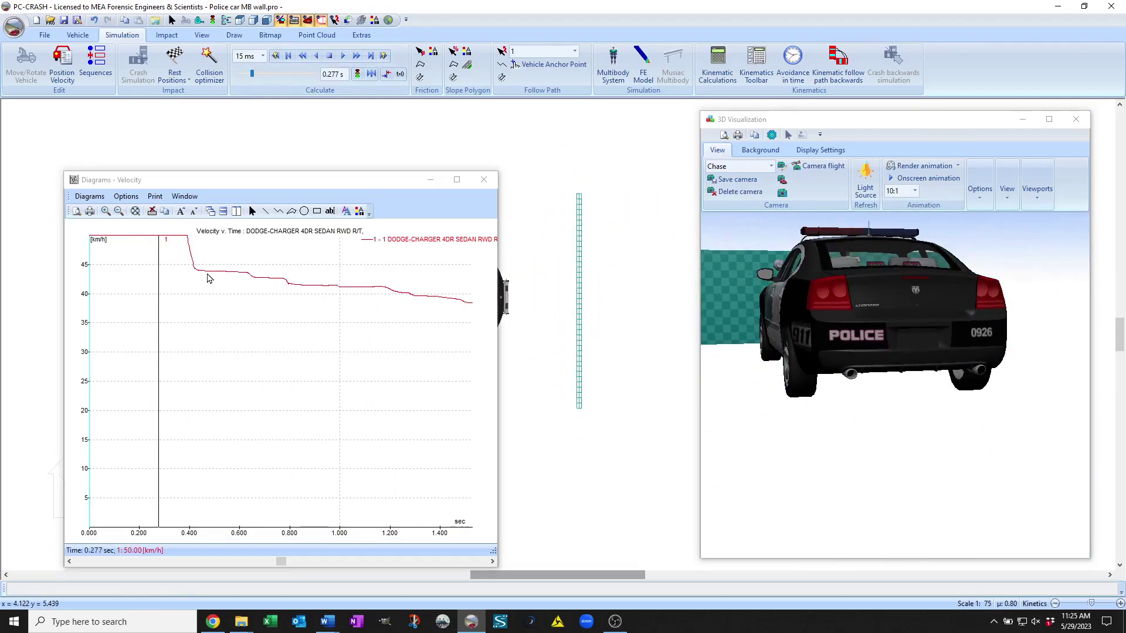
{"action": "left_click_drag", "start_coordinate": [810, 320], "coordinate": [834, 313]}
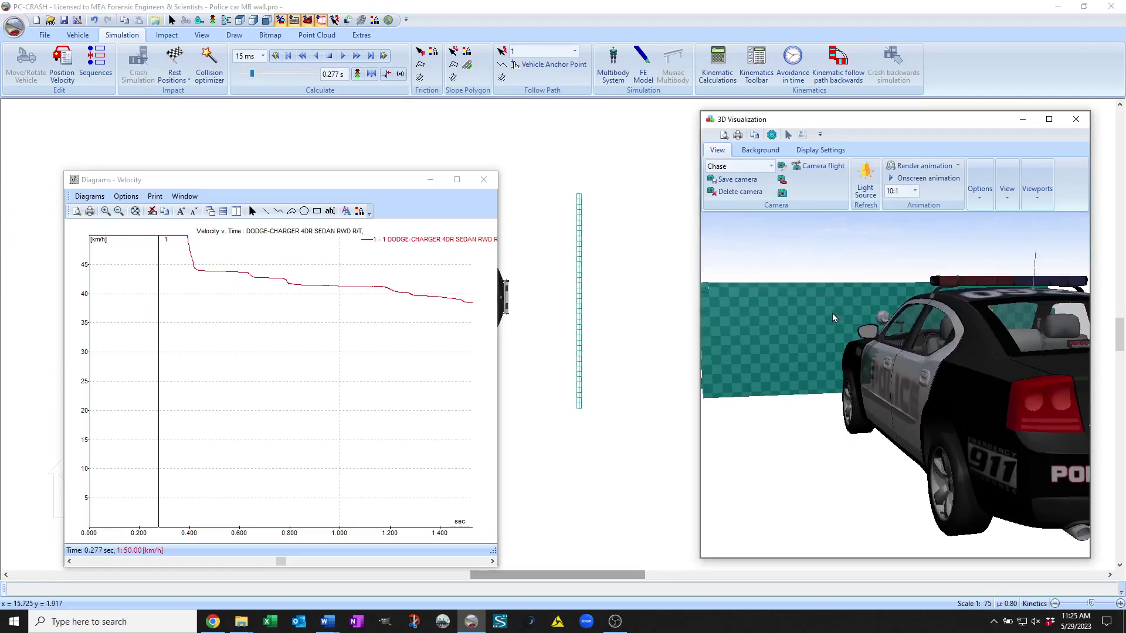